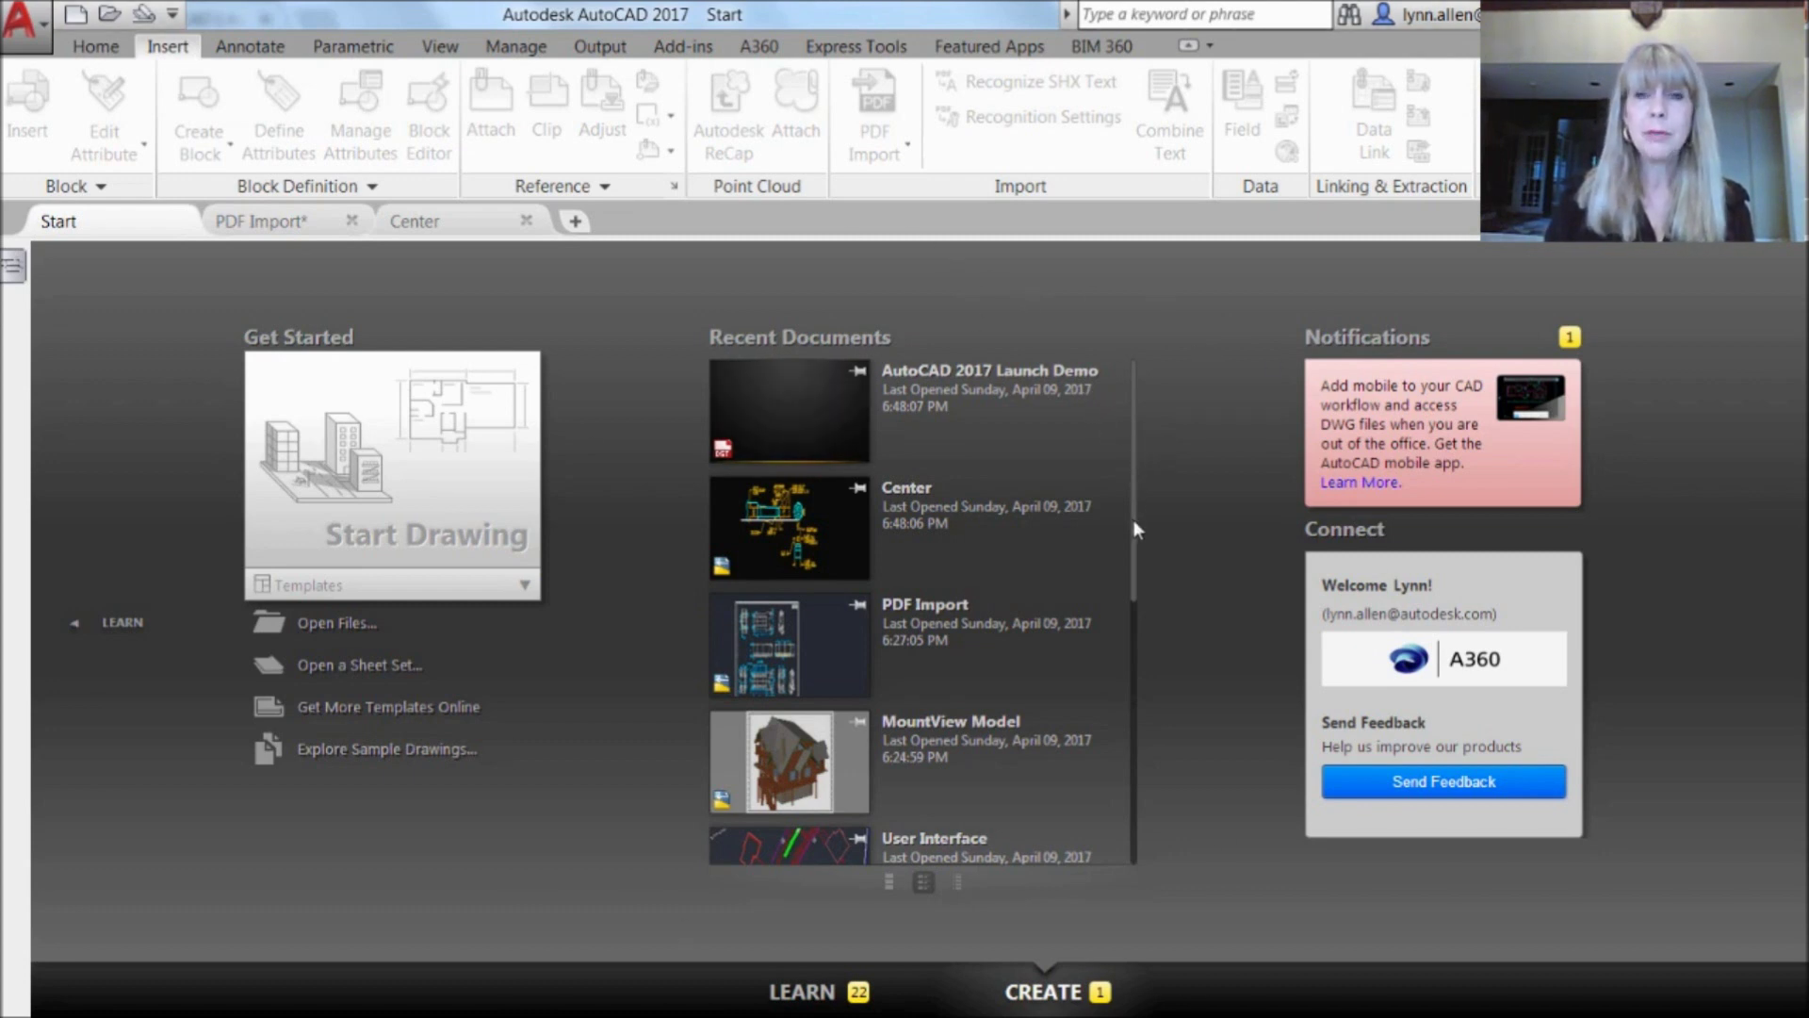
Scroll the recent documents down to Steuart Tower Revcloud, then show them as large thumbnails
left_click_drag(1134, 586, 1137, 846)
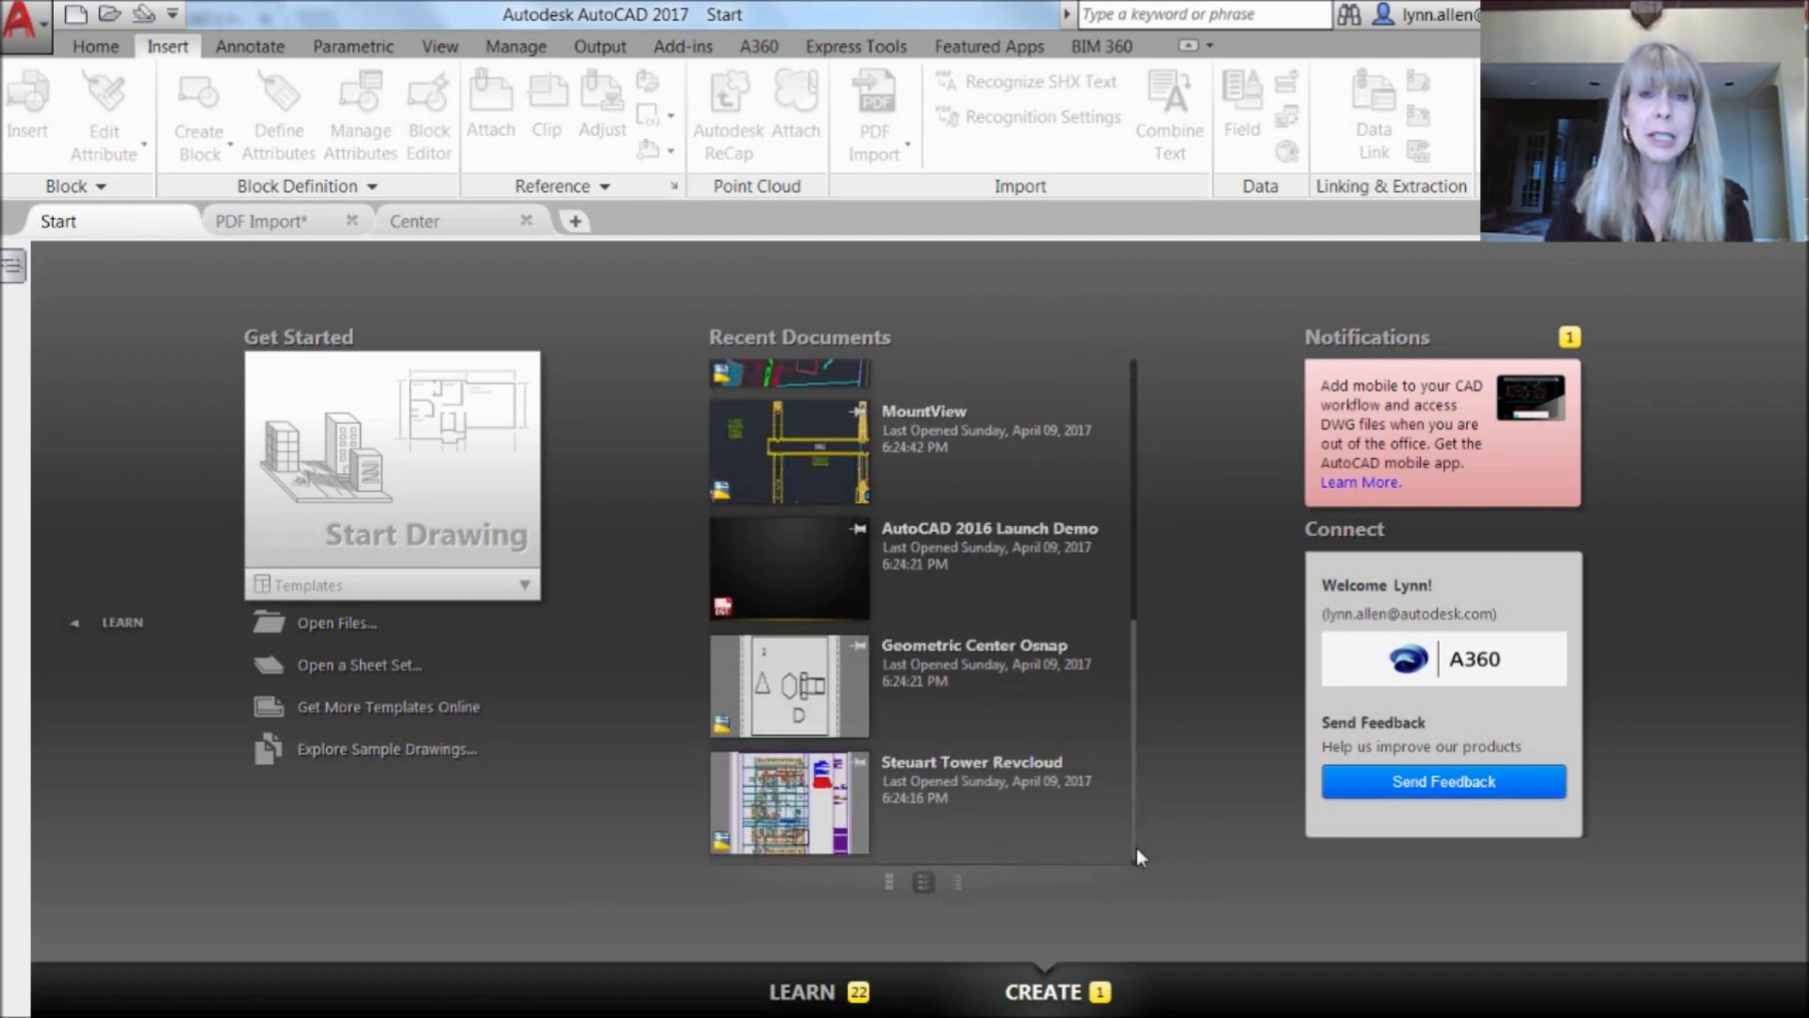
scroll(1093, 650, "up", 6)
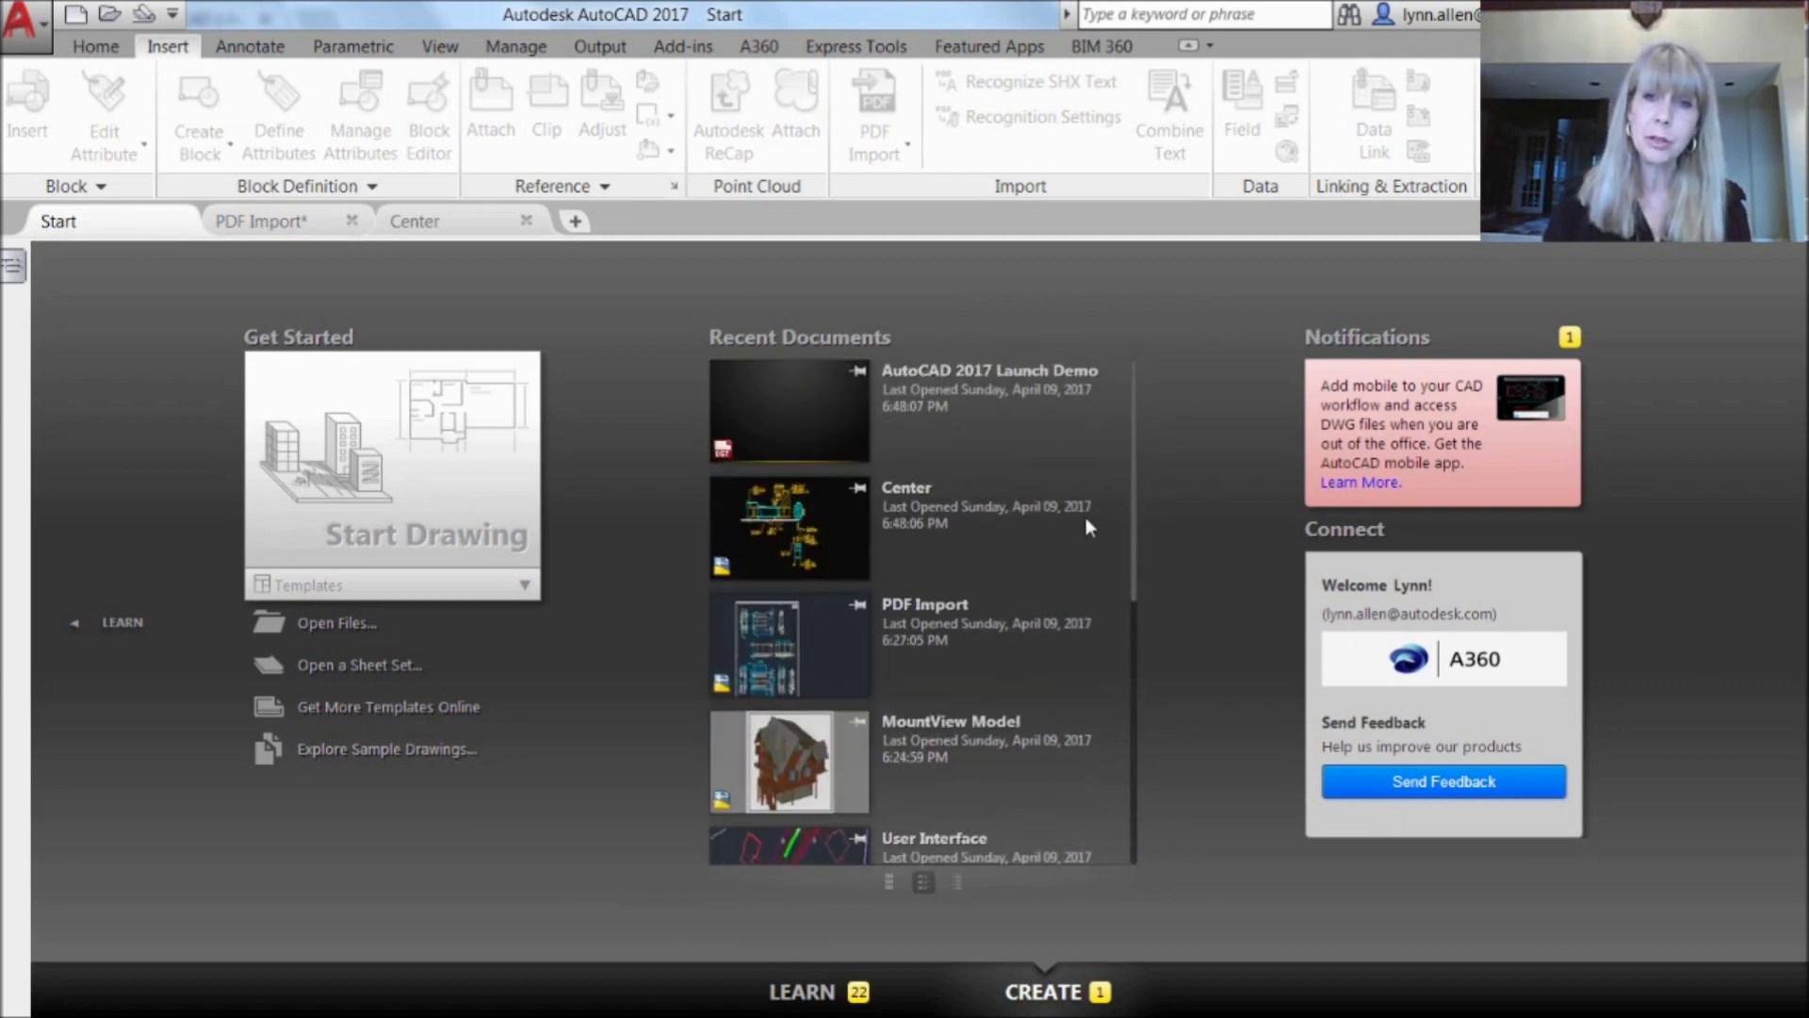
scroll(1083, 522, "down", 4)
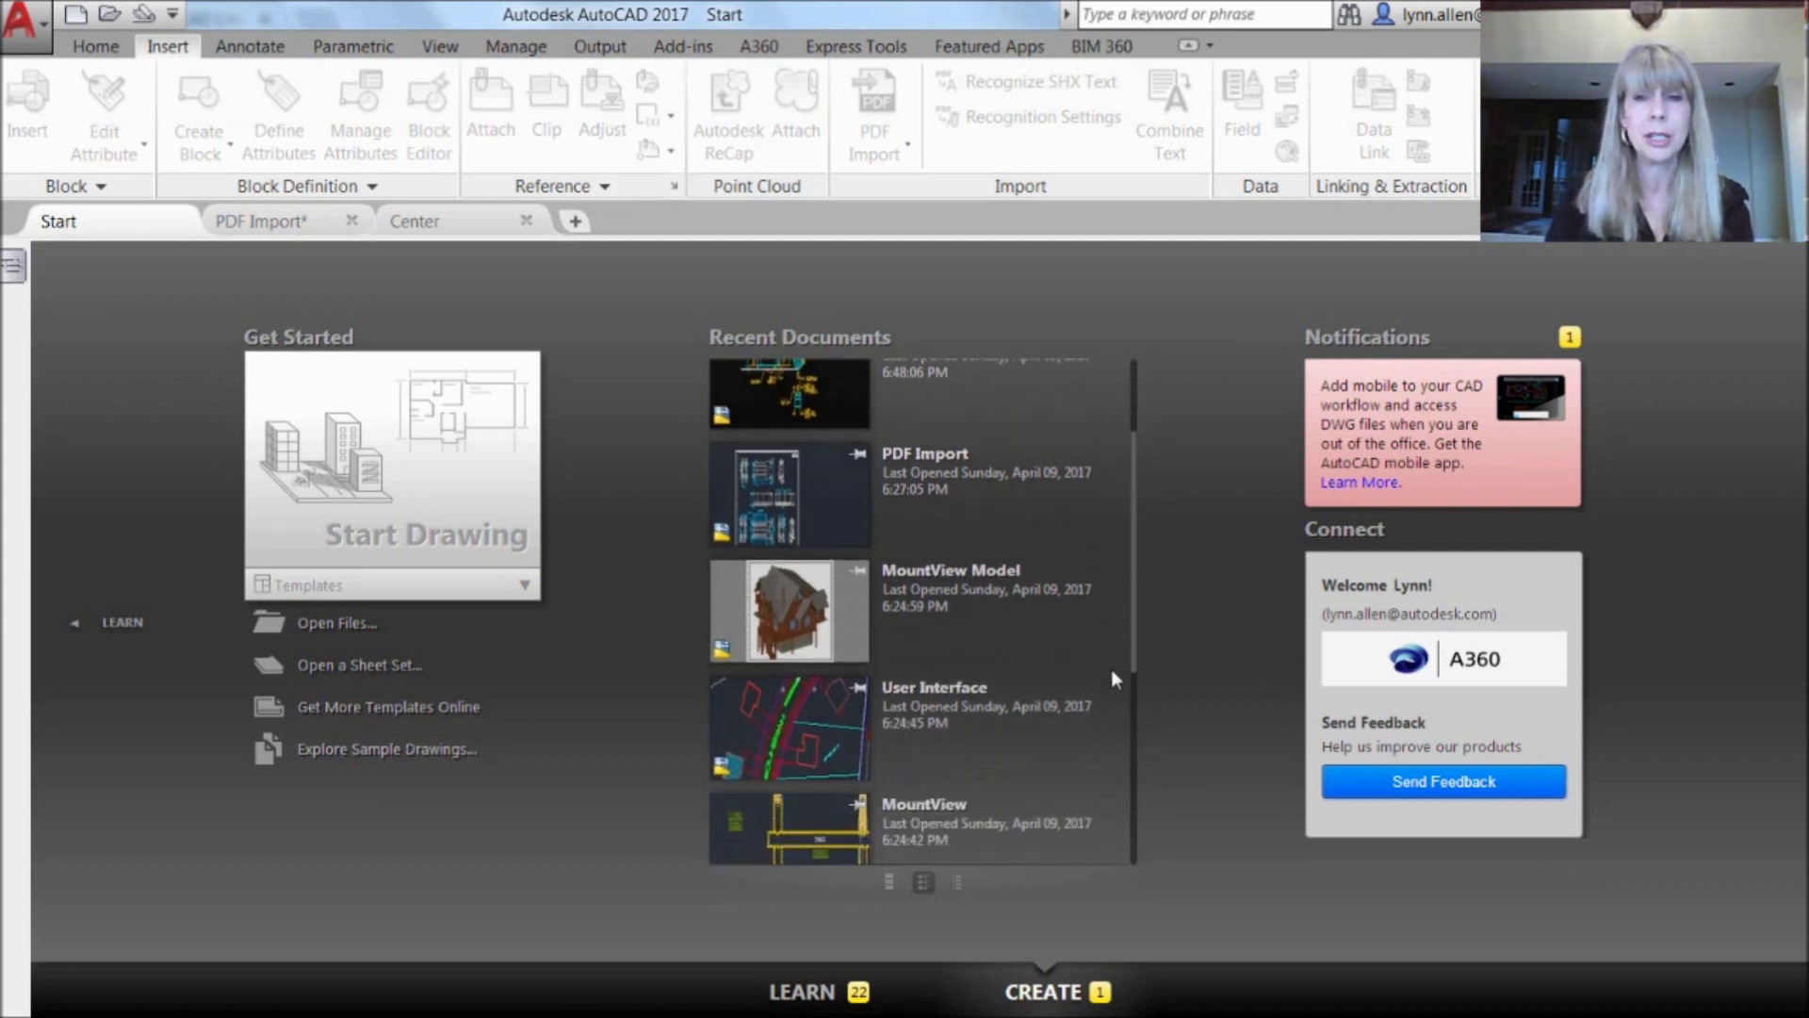
scroll(1124, 842, "down", 3)
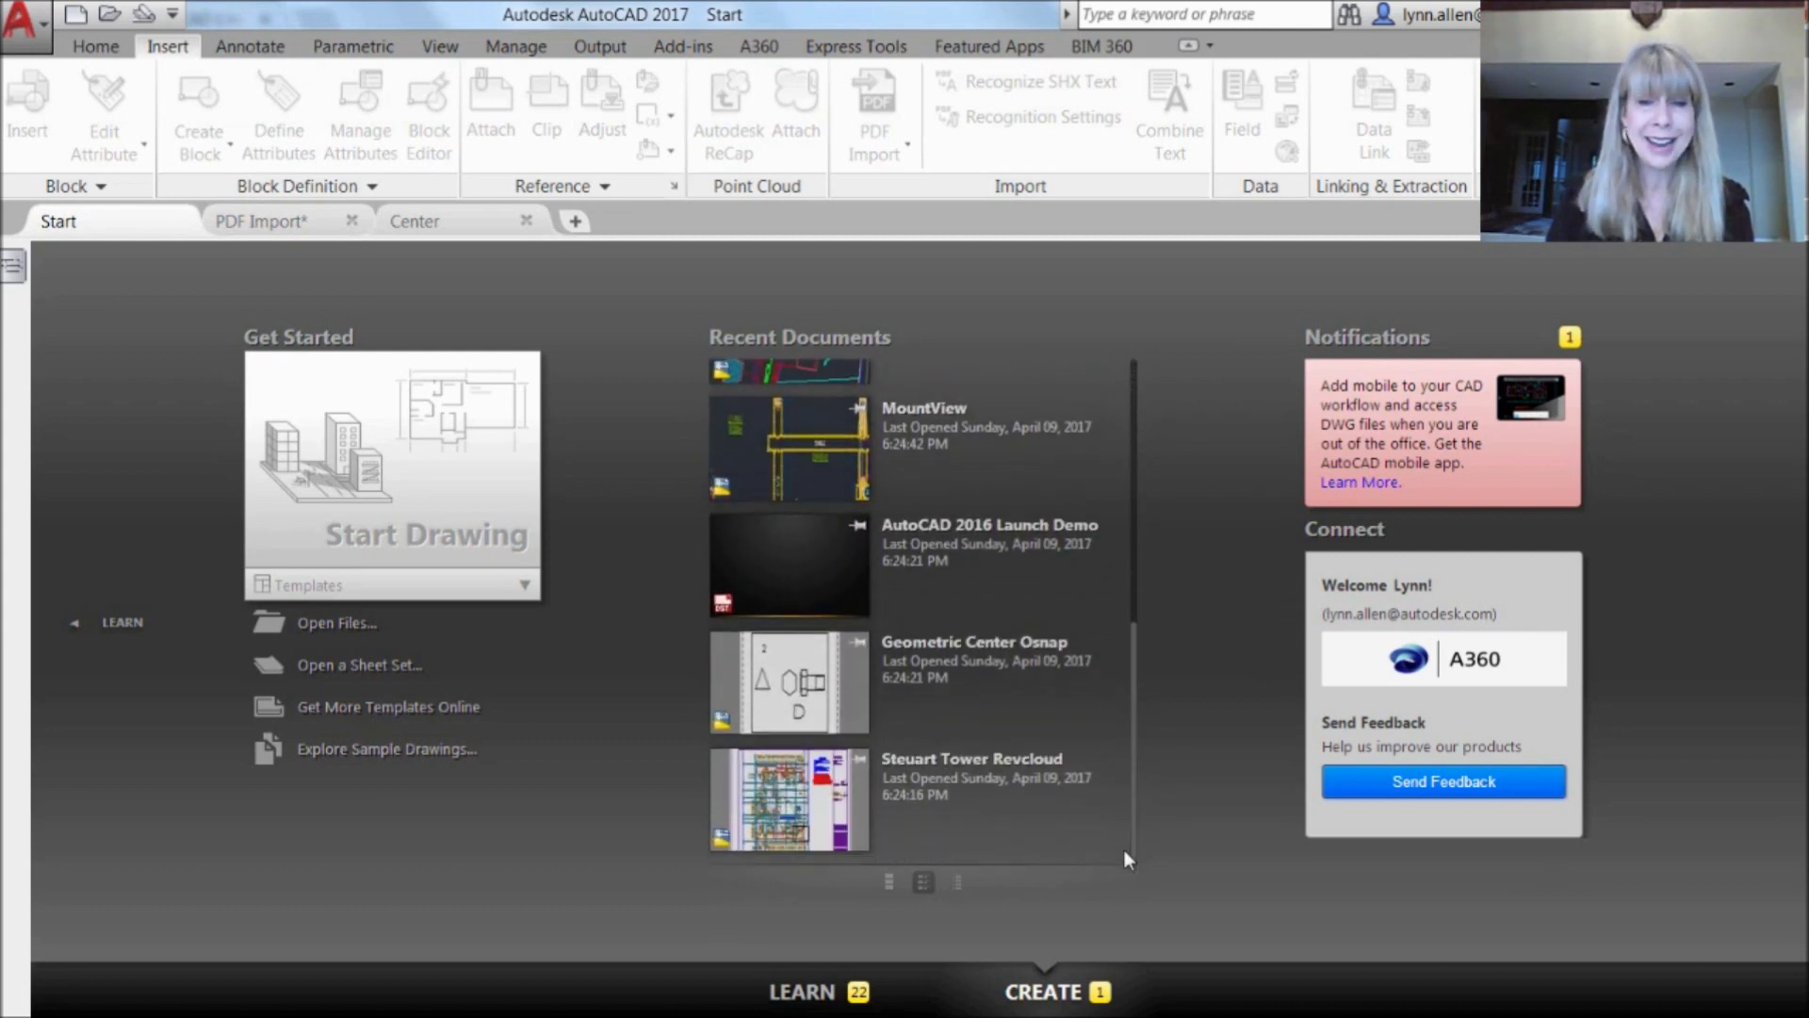
scroll(1116, 727, "up", 2)
scroll(1116, 727, "up", 1)
scroll(1124, 813, "down", 2)
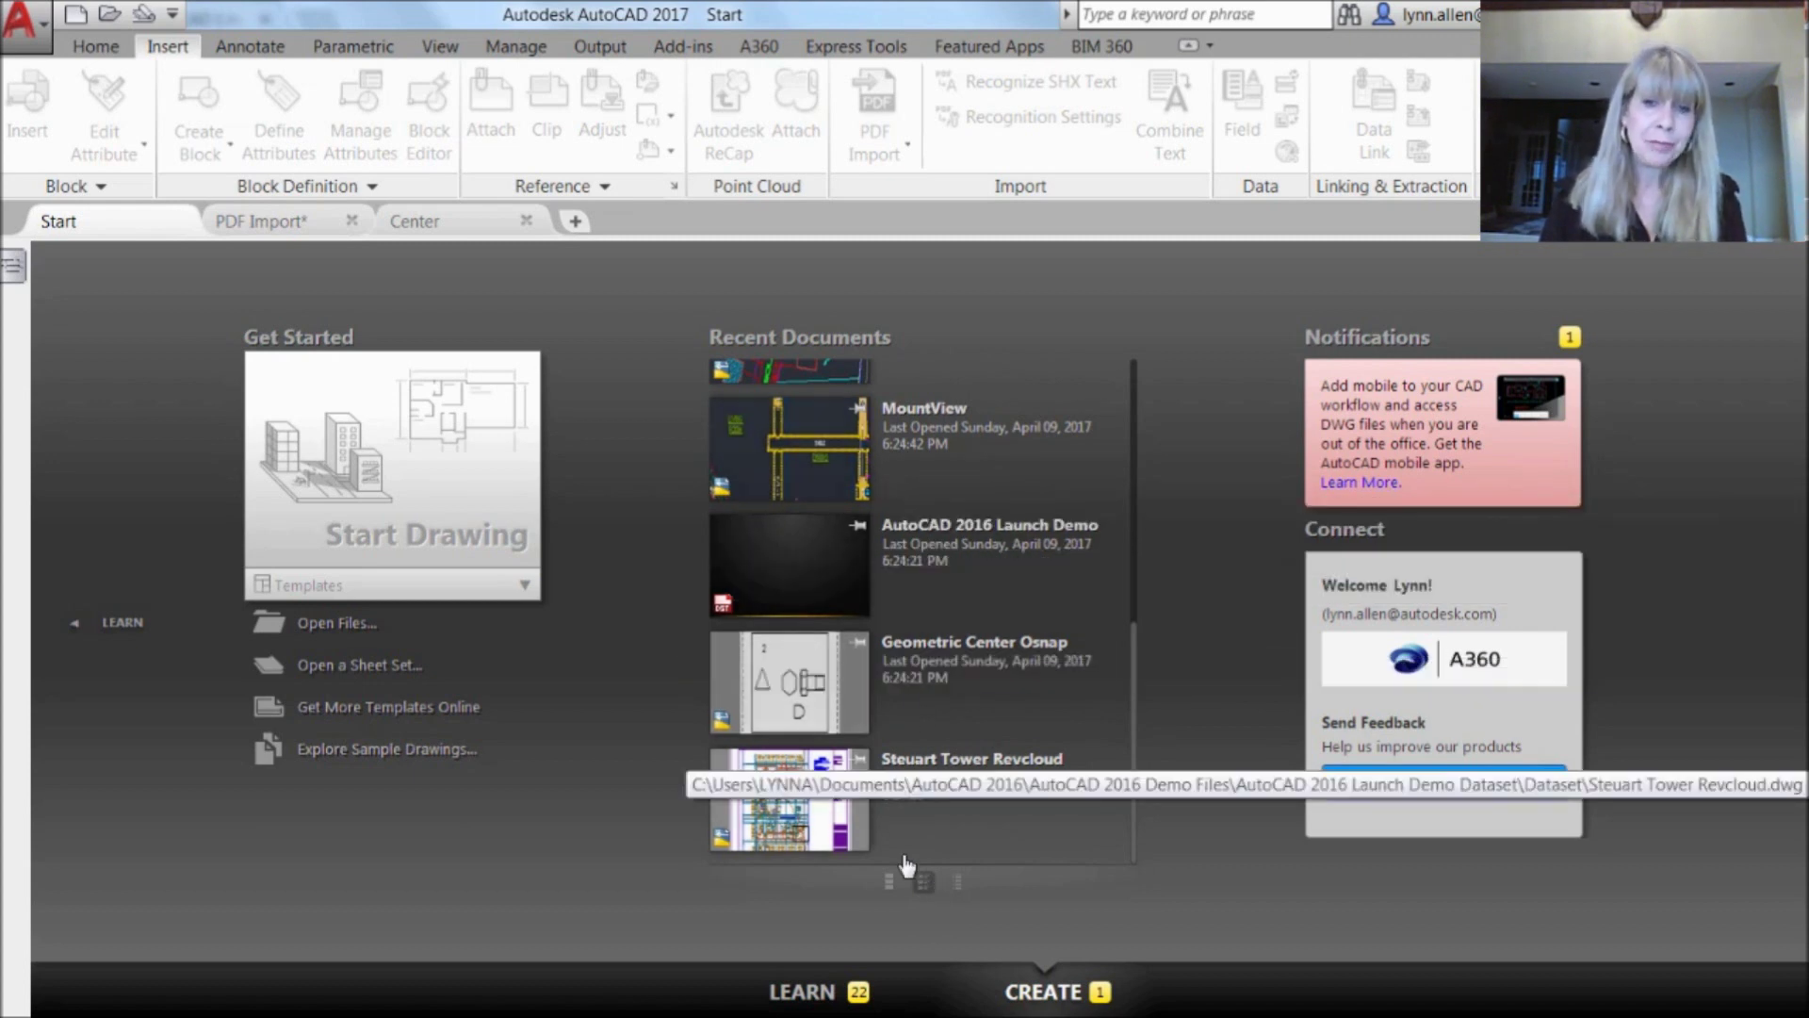
left_click(890, 883)
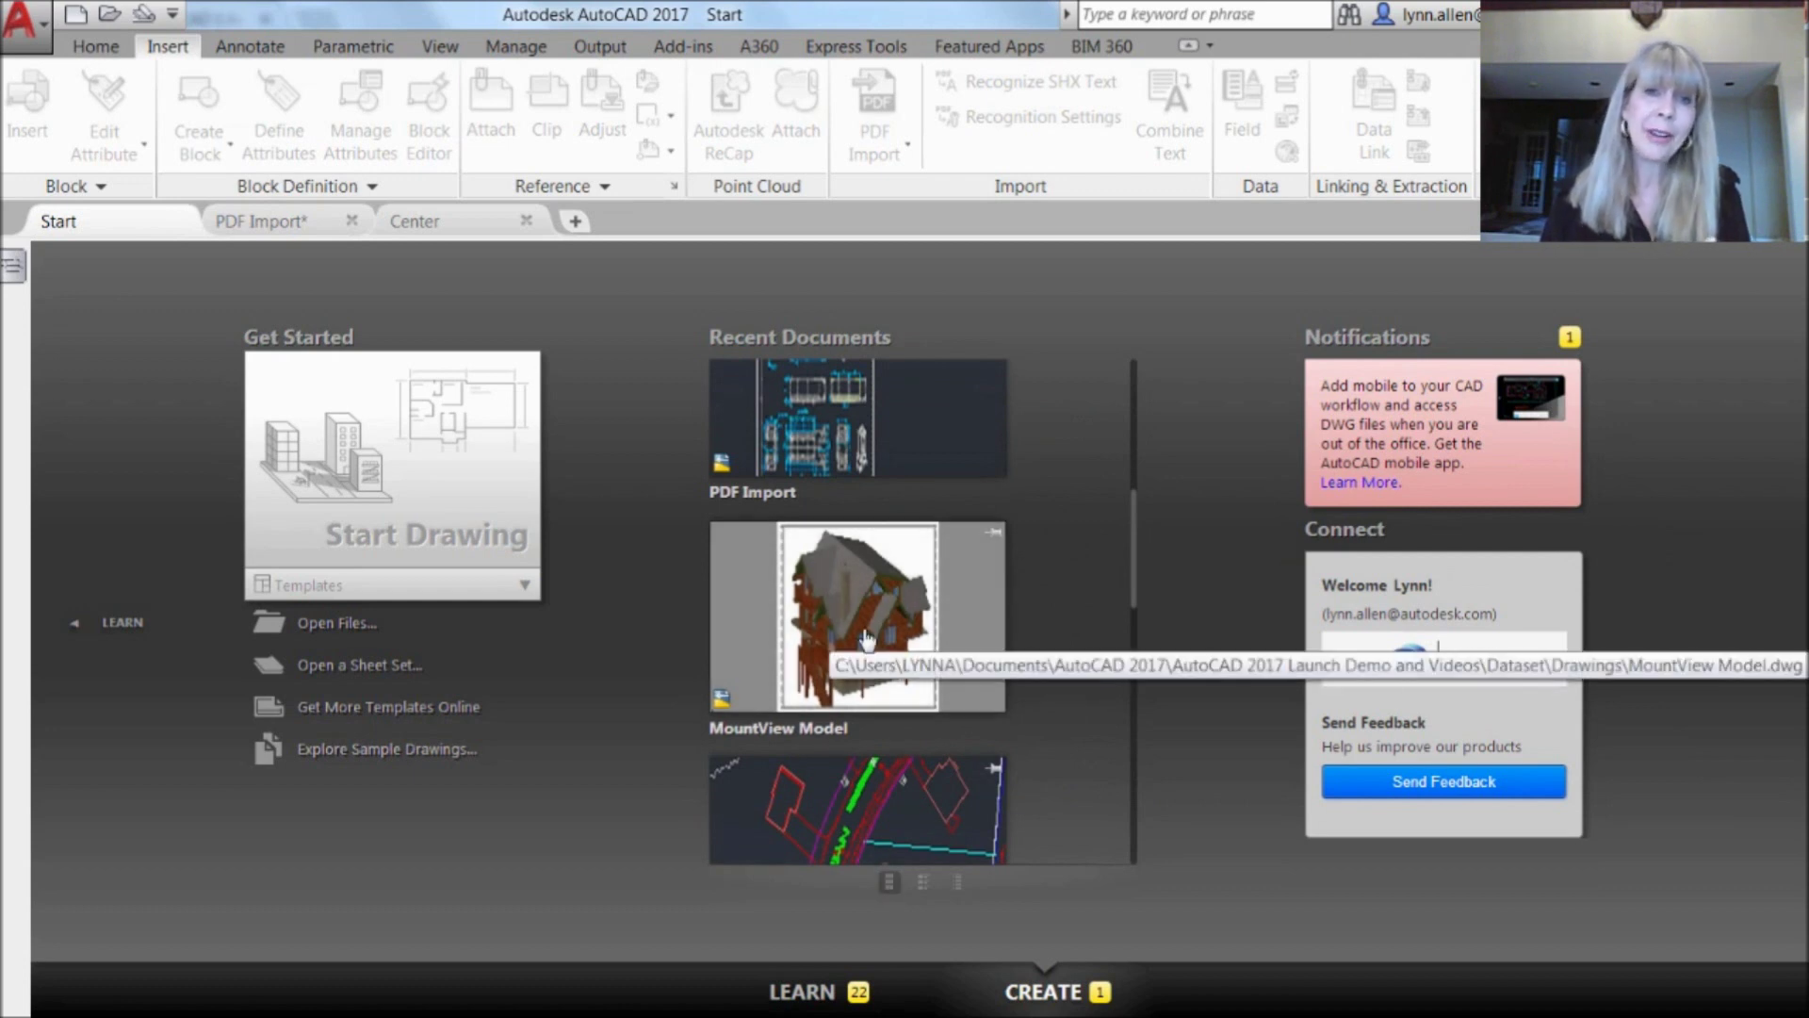
Try the compact list view, settle on medium thumbnails, and pin PDF Import to the top
left_click(958, 884)
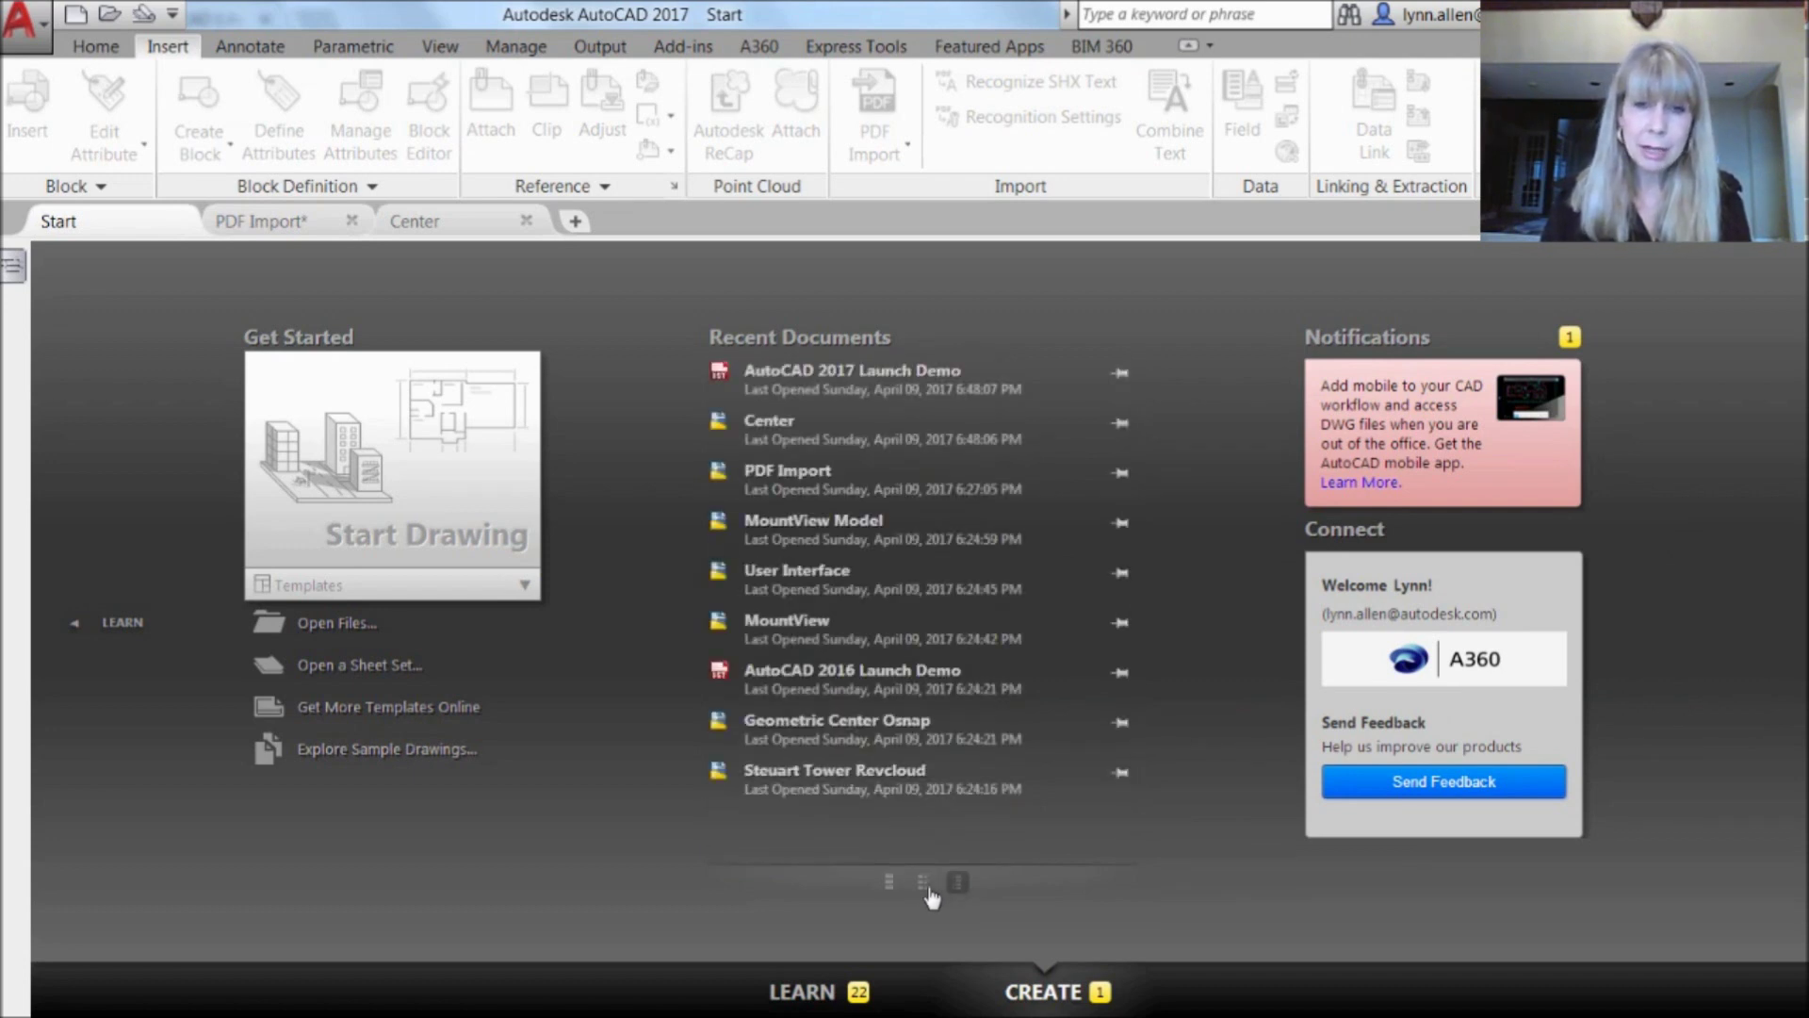
left_click(925, 891)
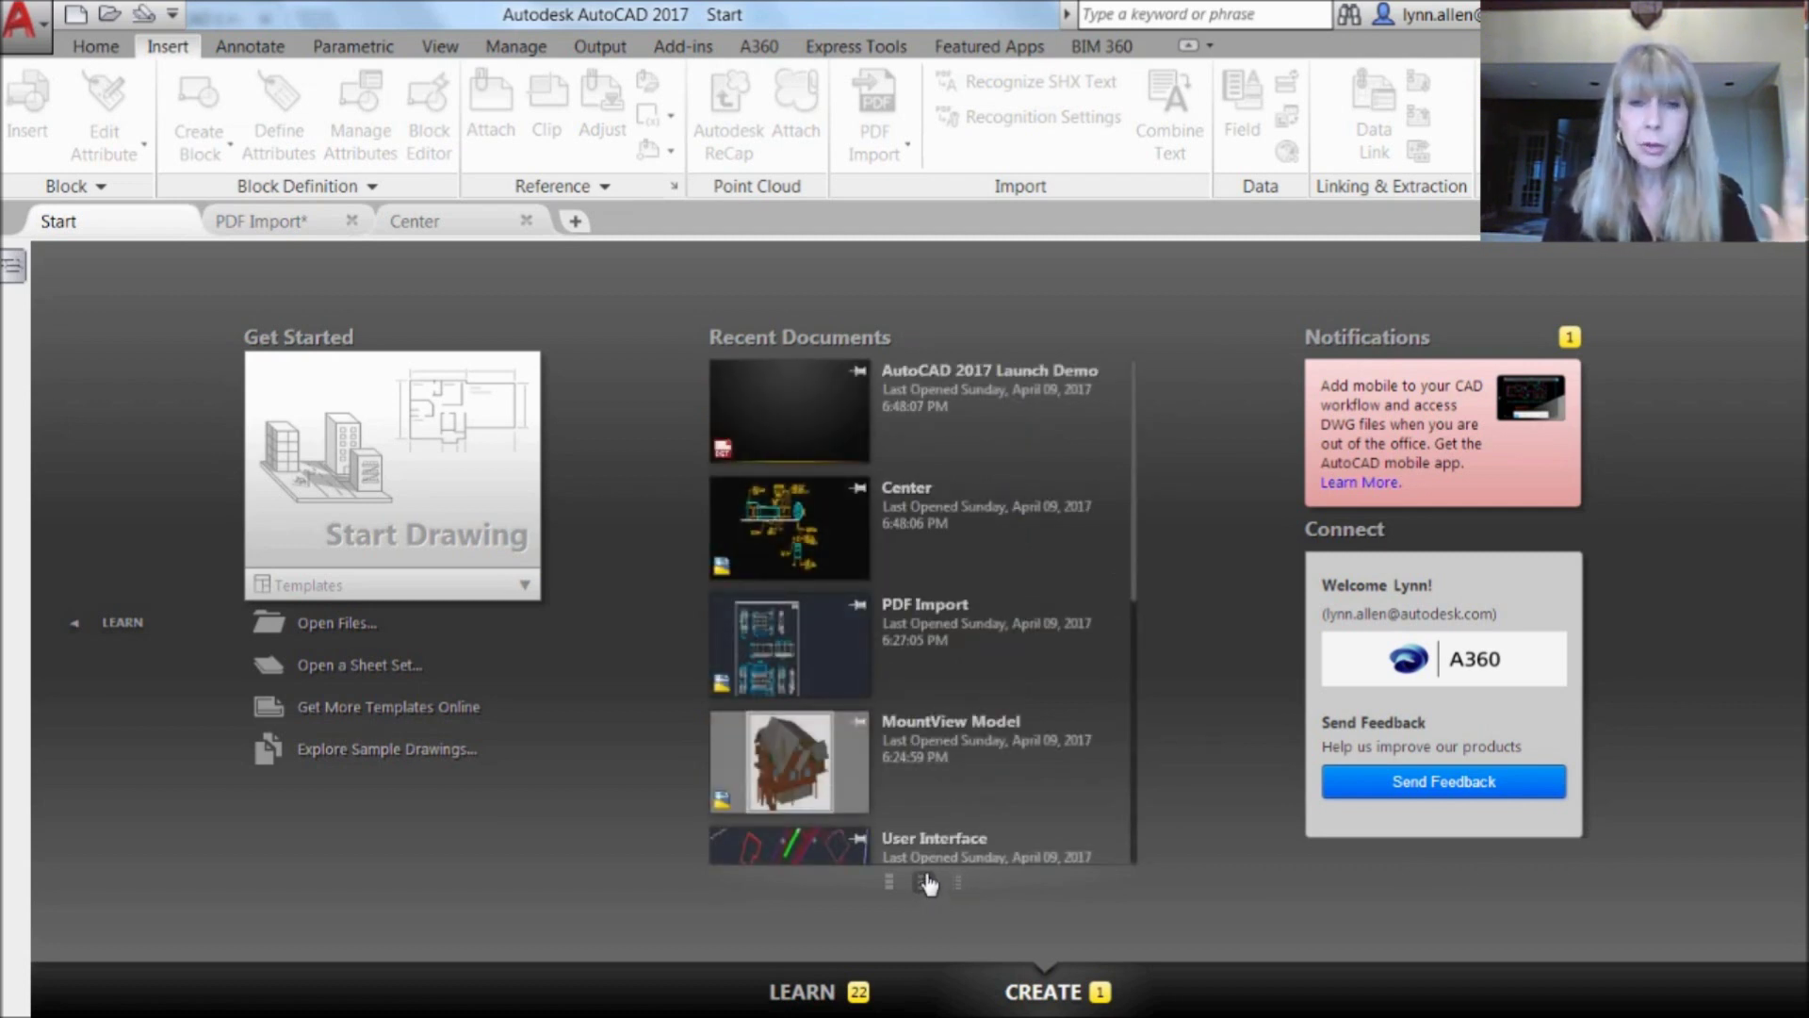
left_click(858, 608)
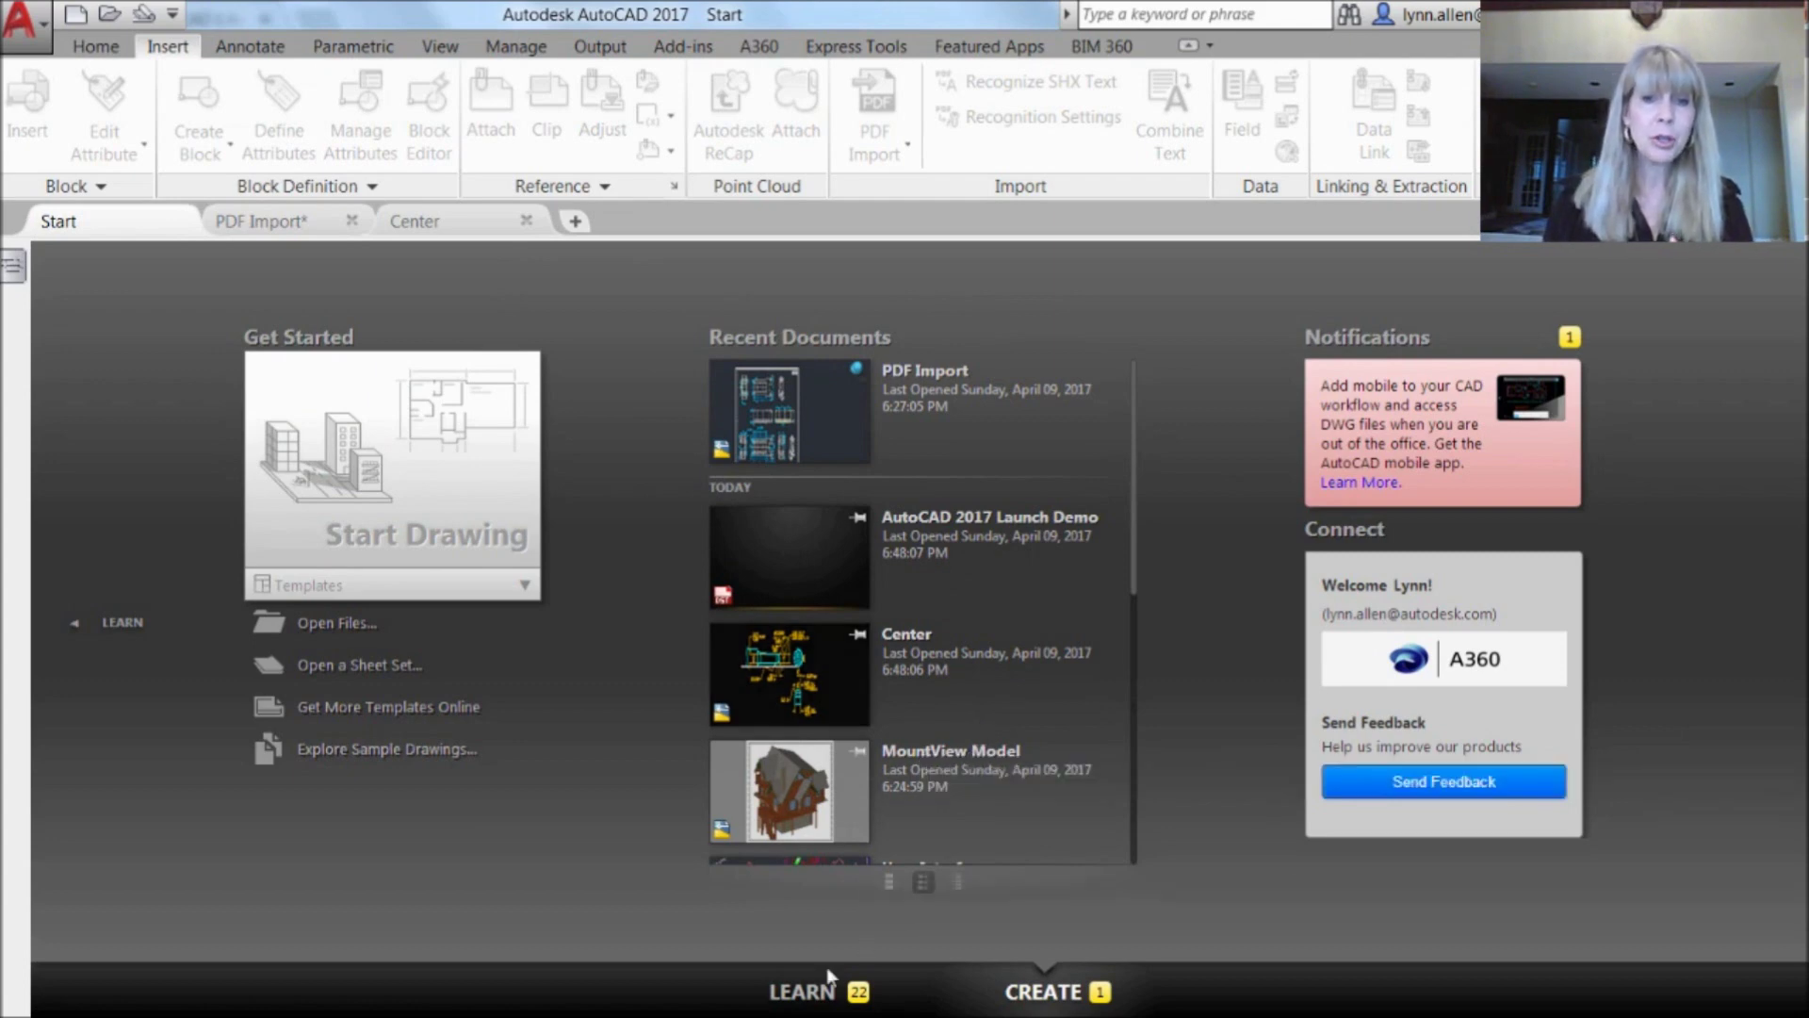
left_click(816, 1005)
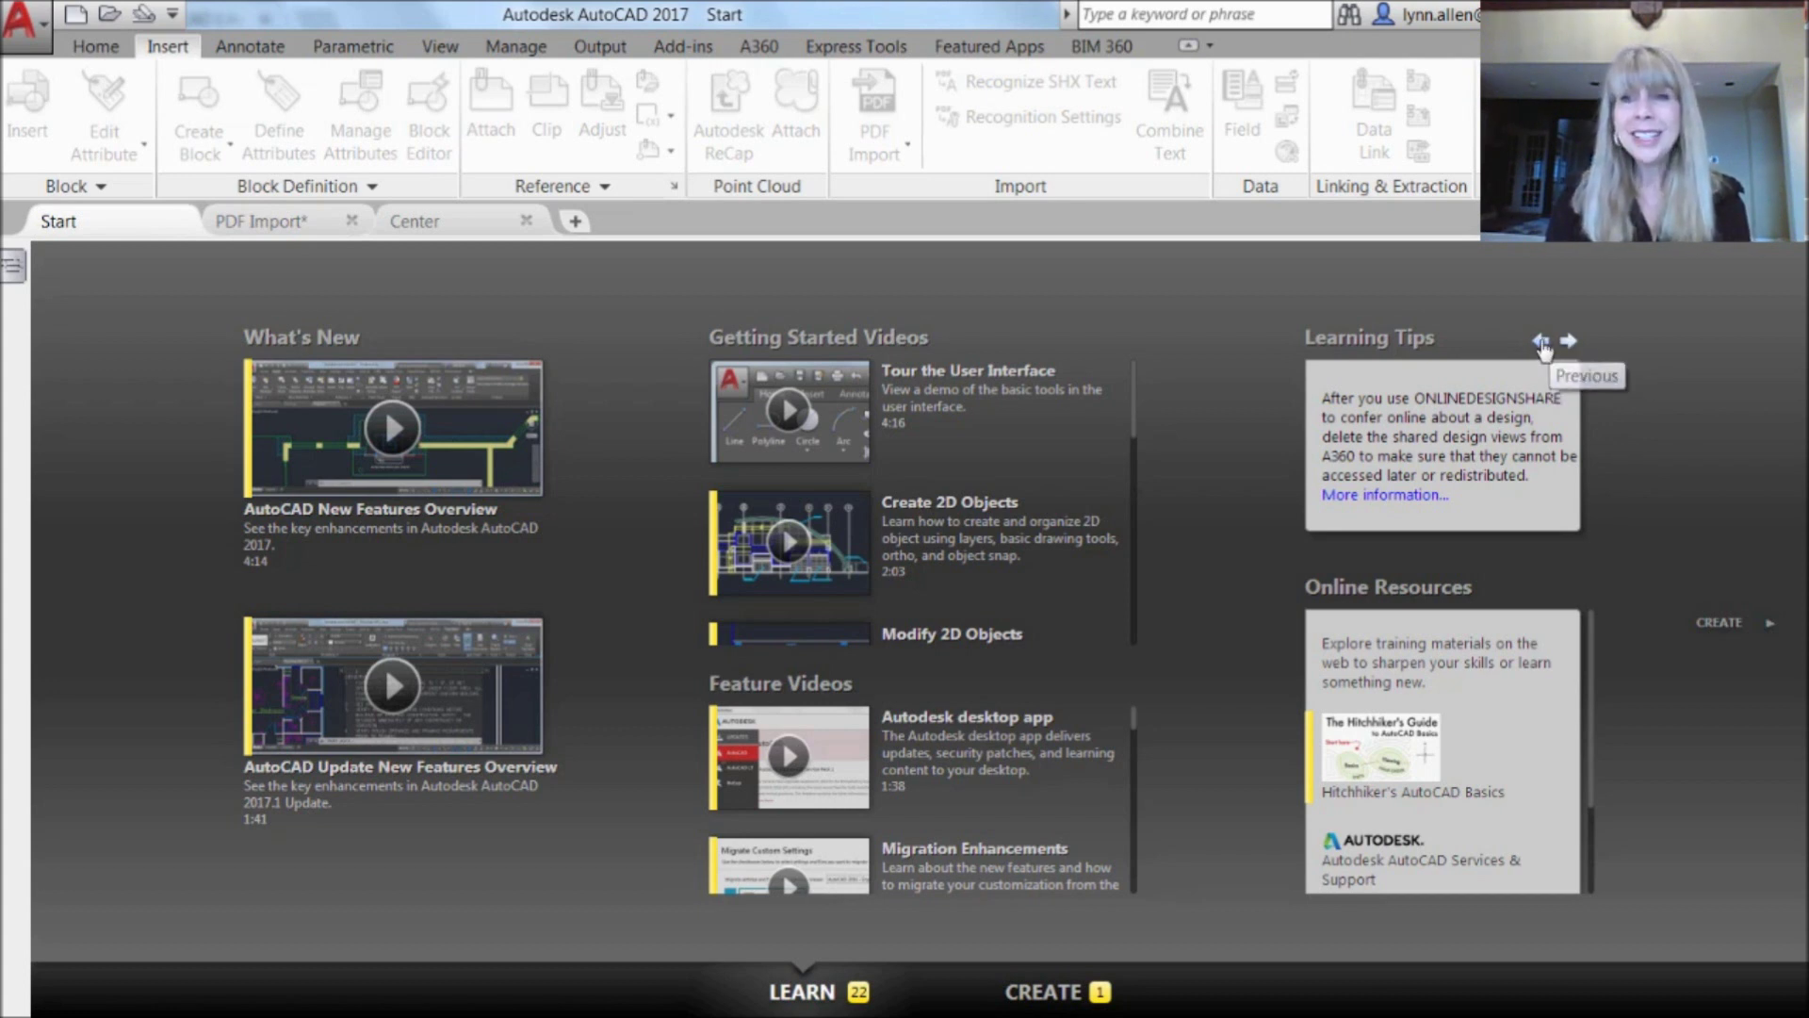
Go back to the previous learning tip
left_click(1542, 343)
Cycle back and forth through the learning tips, ending on the User Account Control tip
left_click(1542, 343)
left_click(1542, 343)
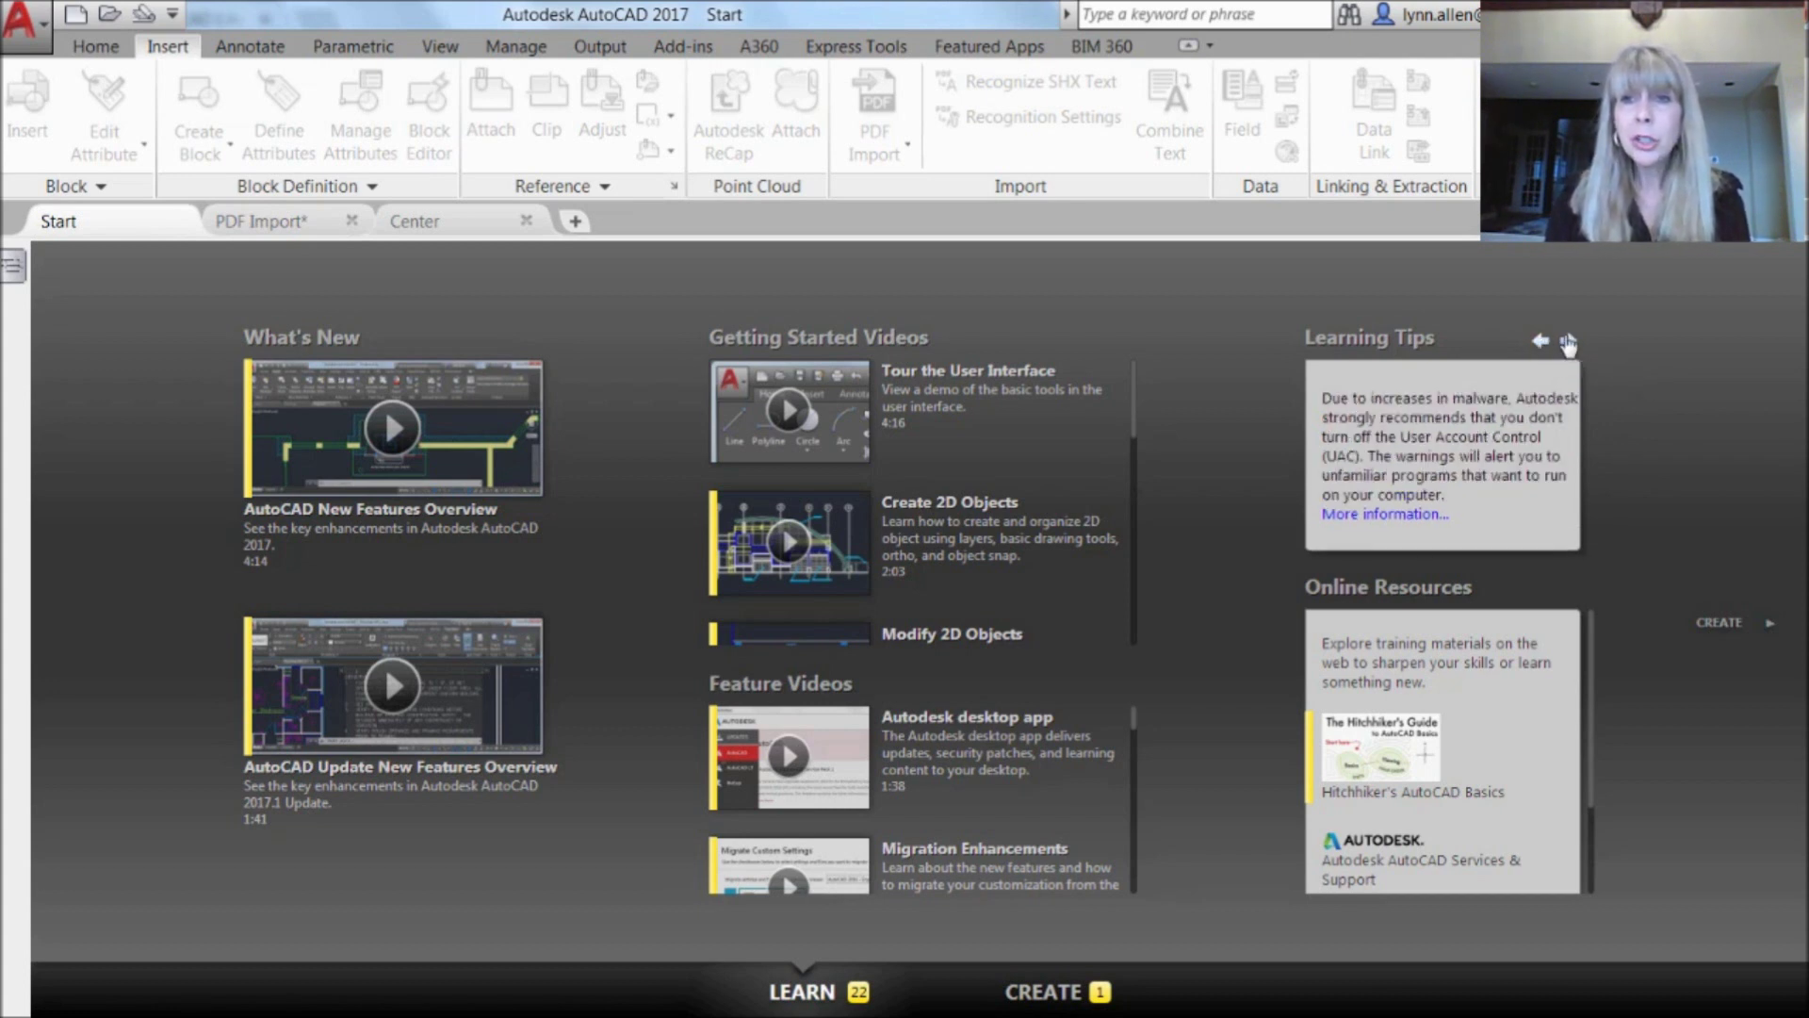
left_click(1569, 341)
left_click(1568, 342)
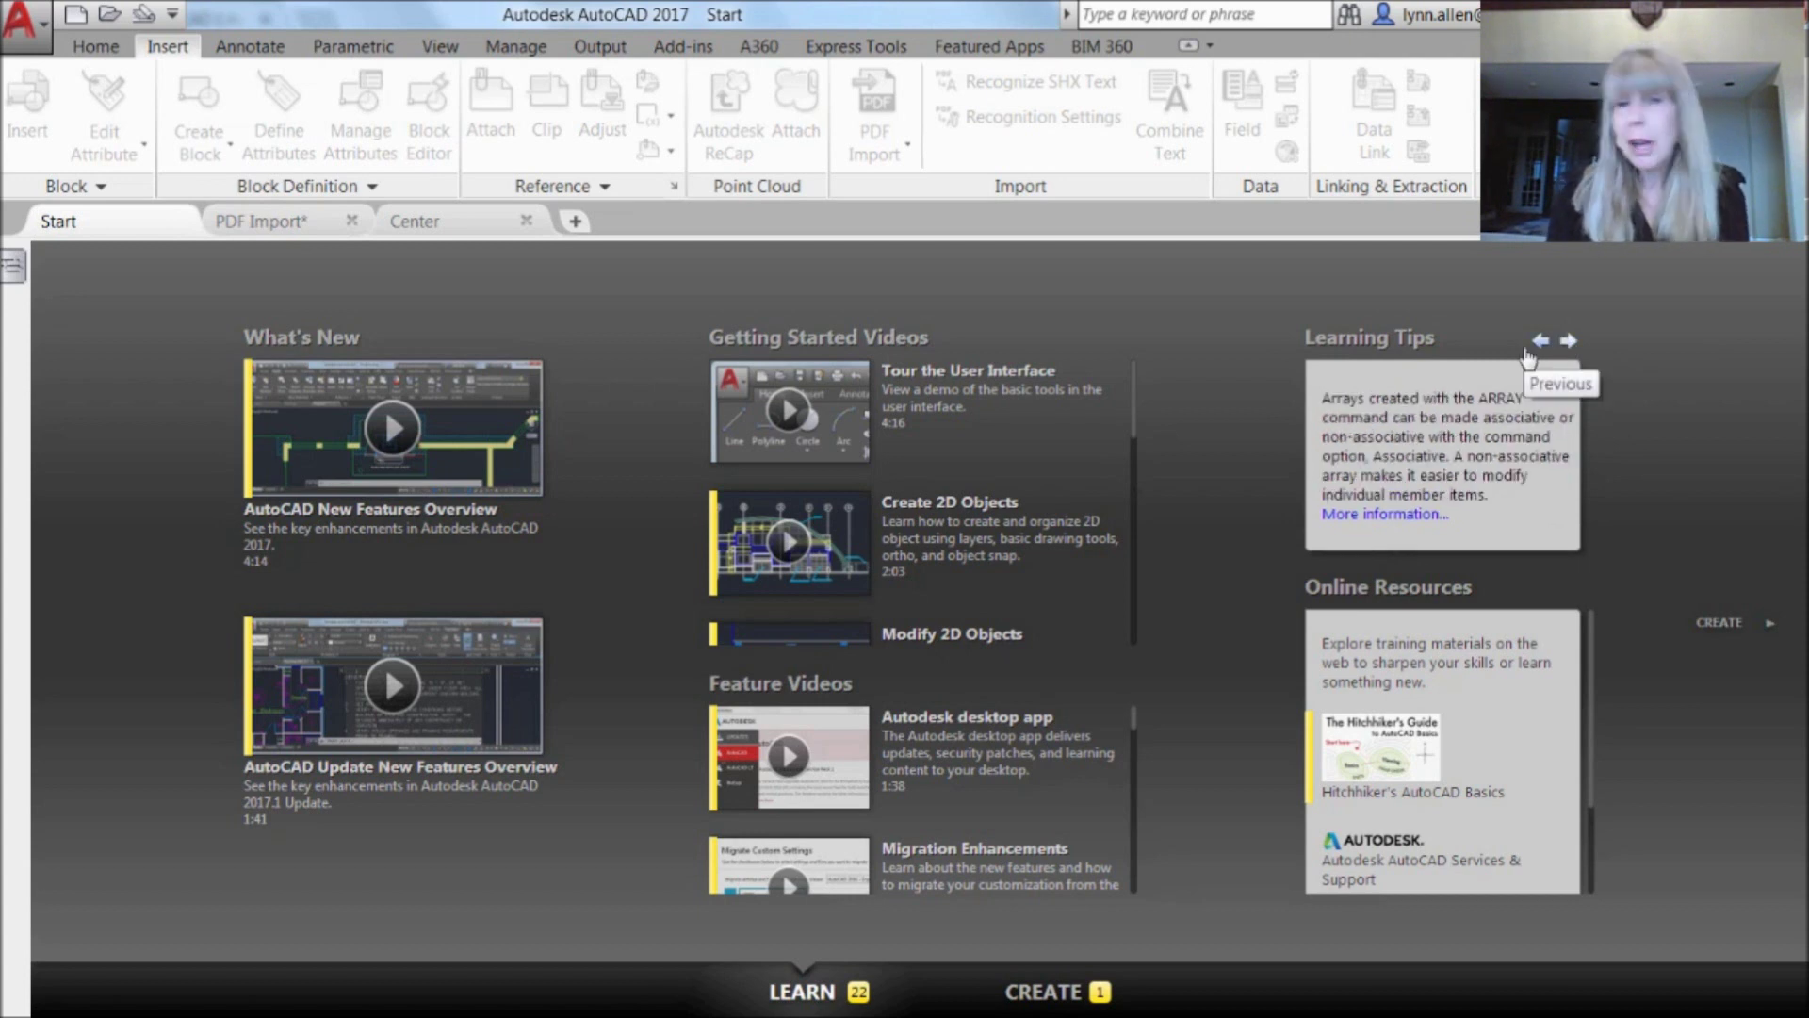
left_click(1537, 345)
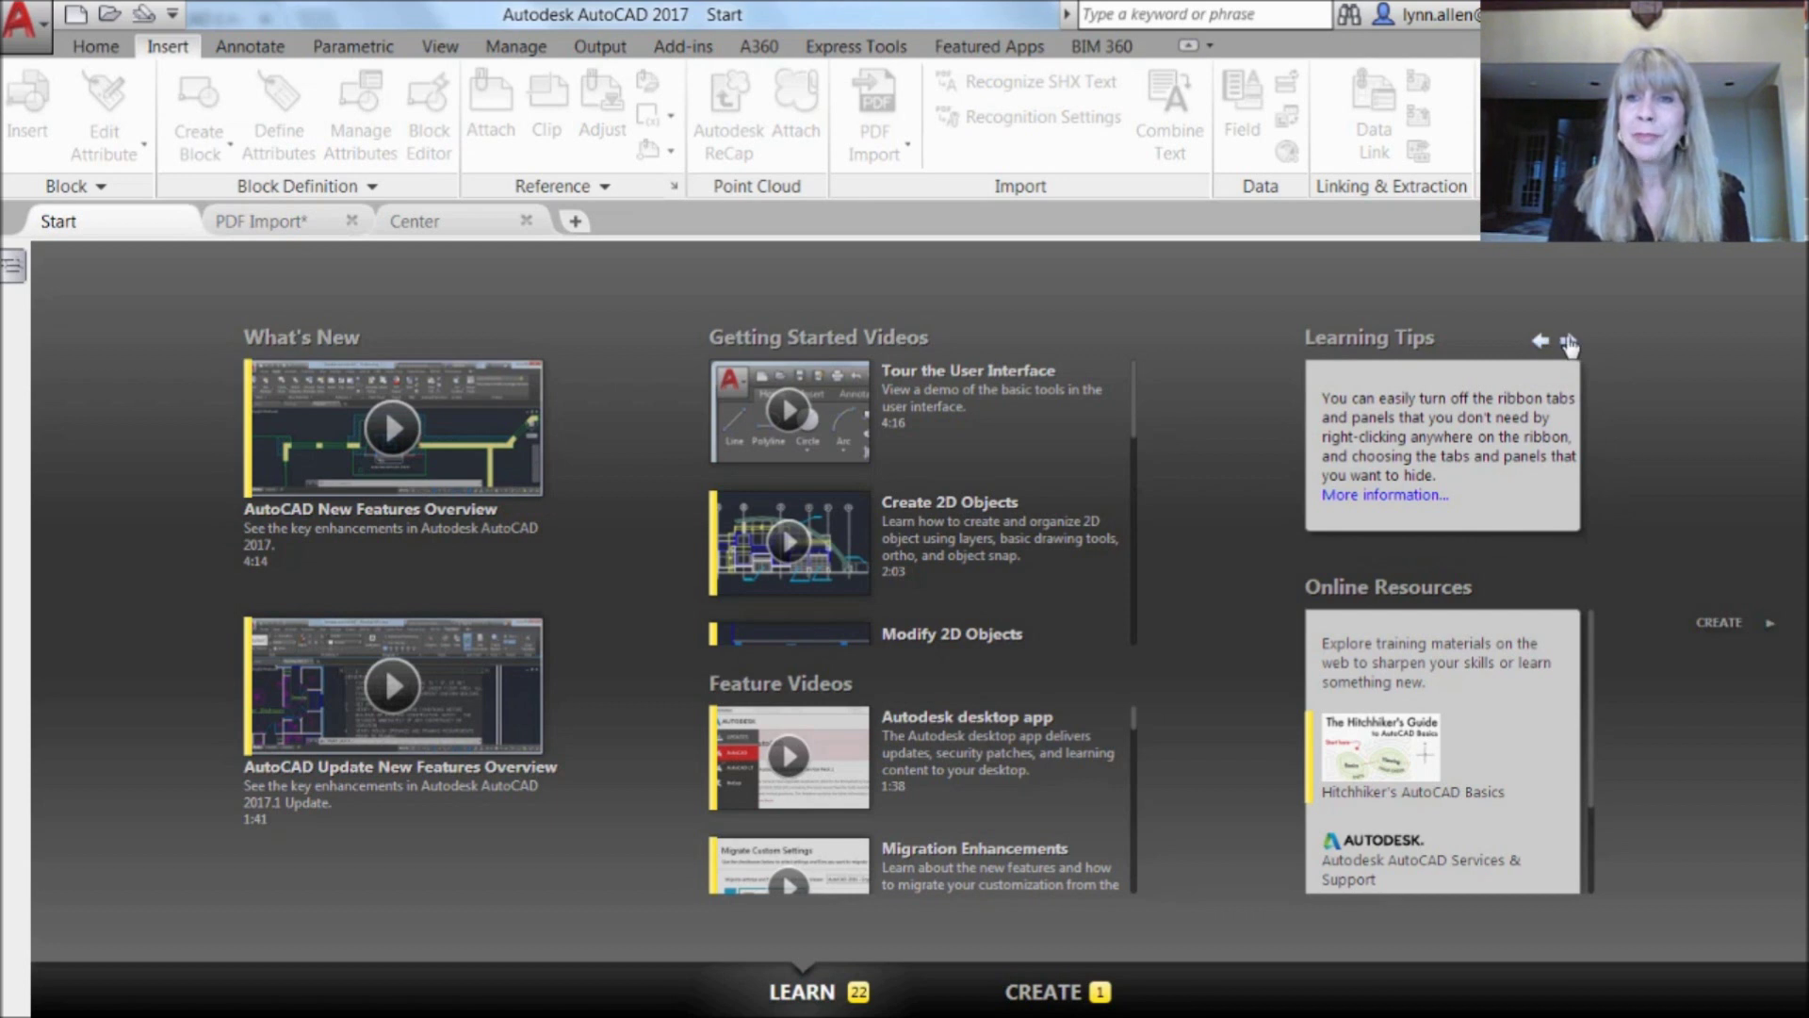
left_click(1569, 343)
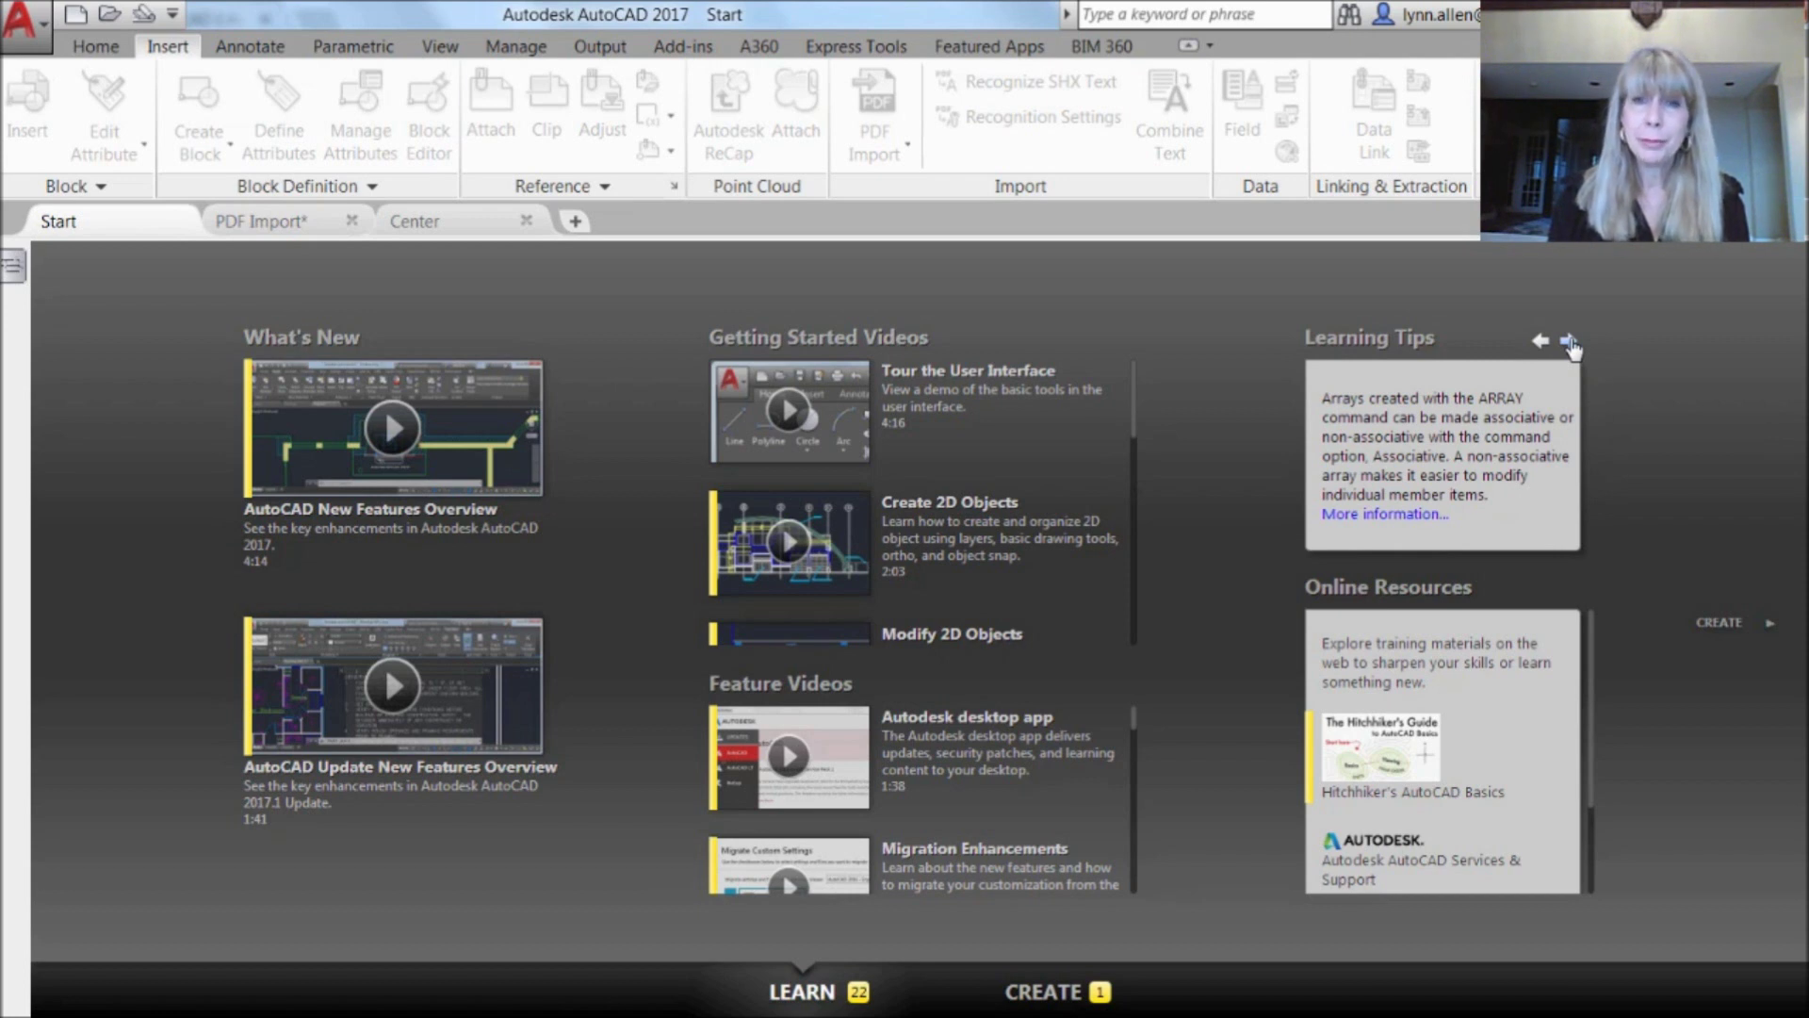
left_click(1541, 345)
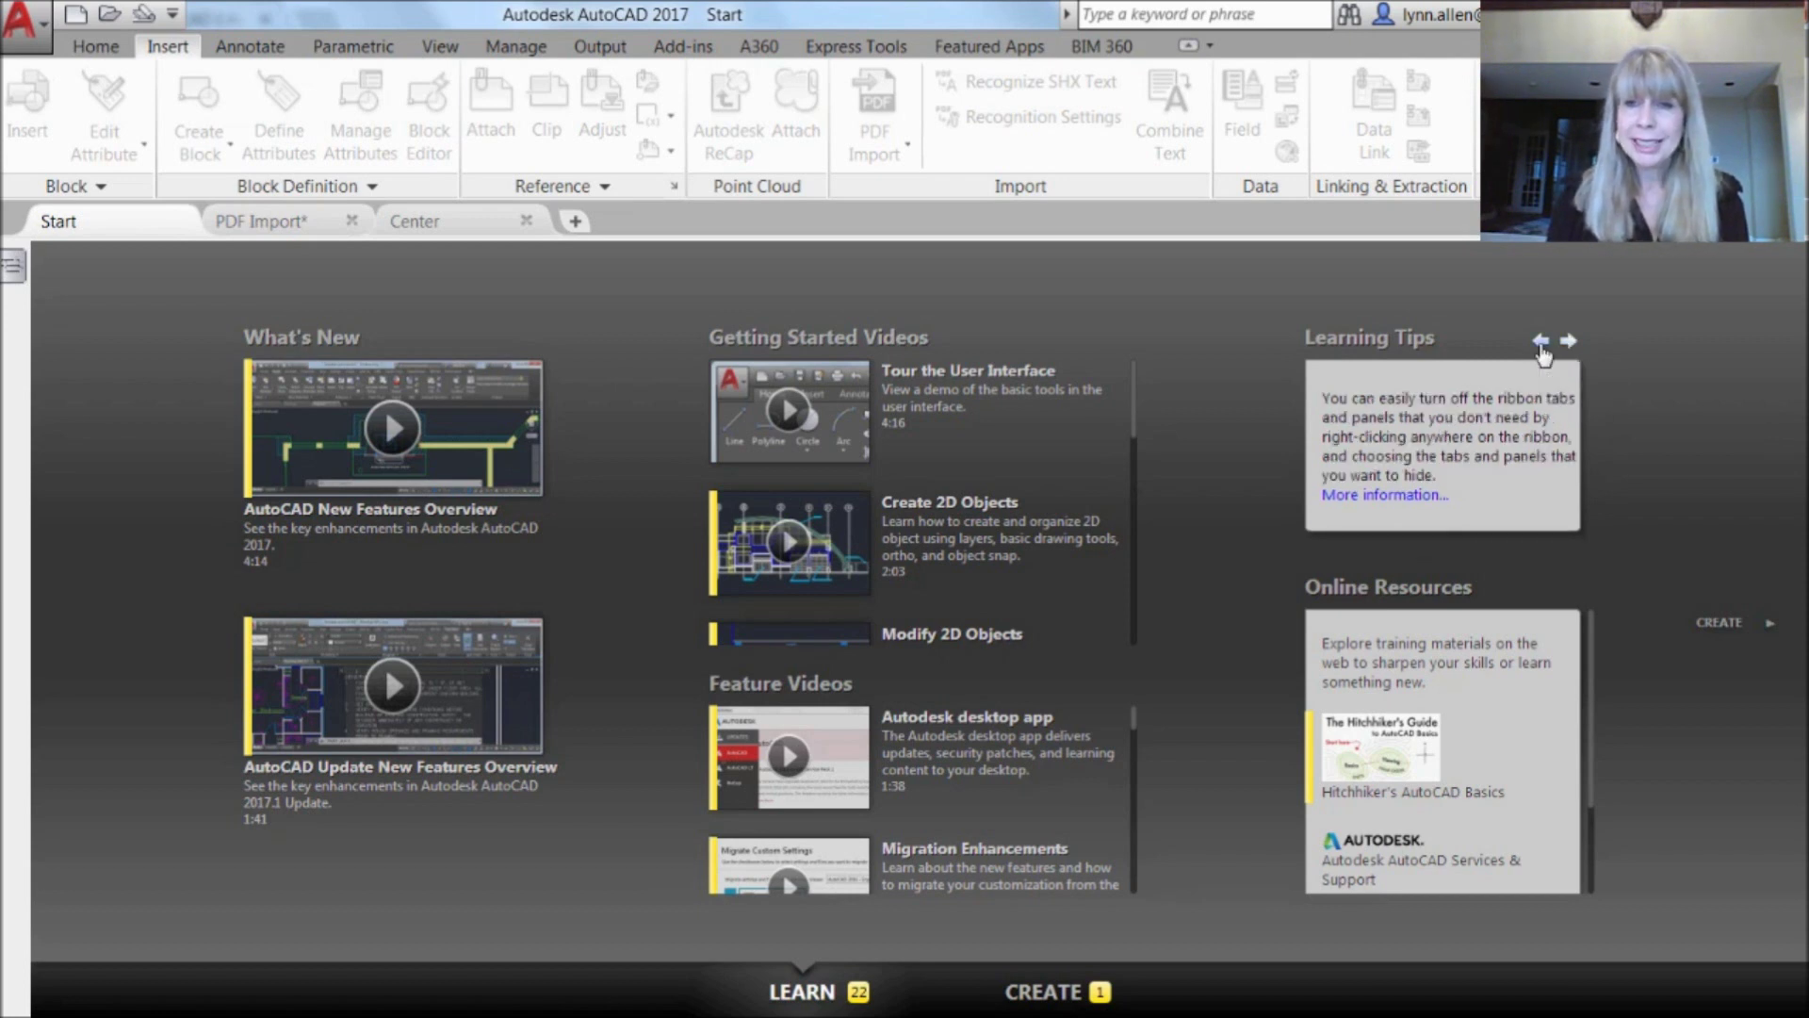
left_click(1540, 345)
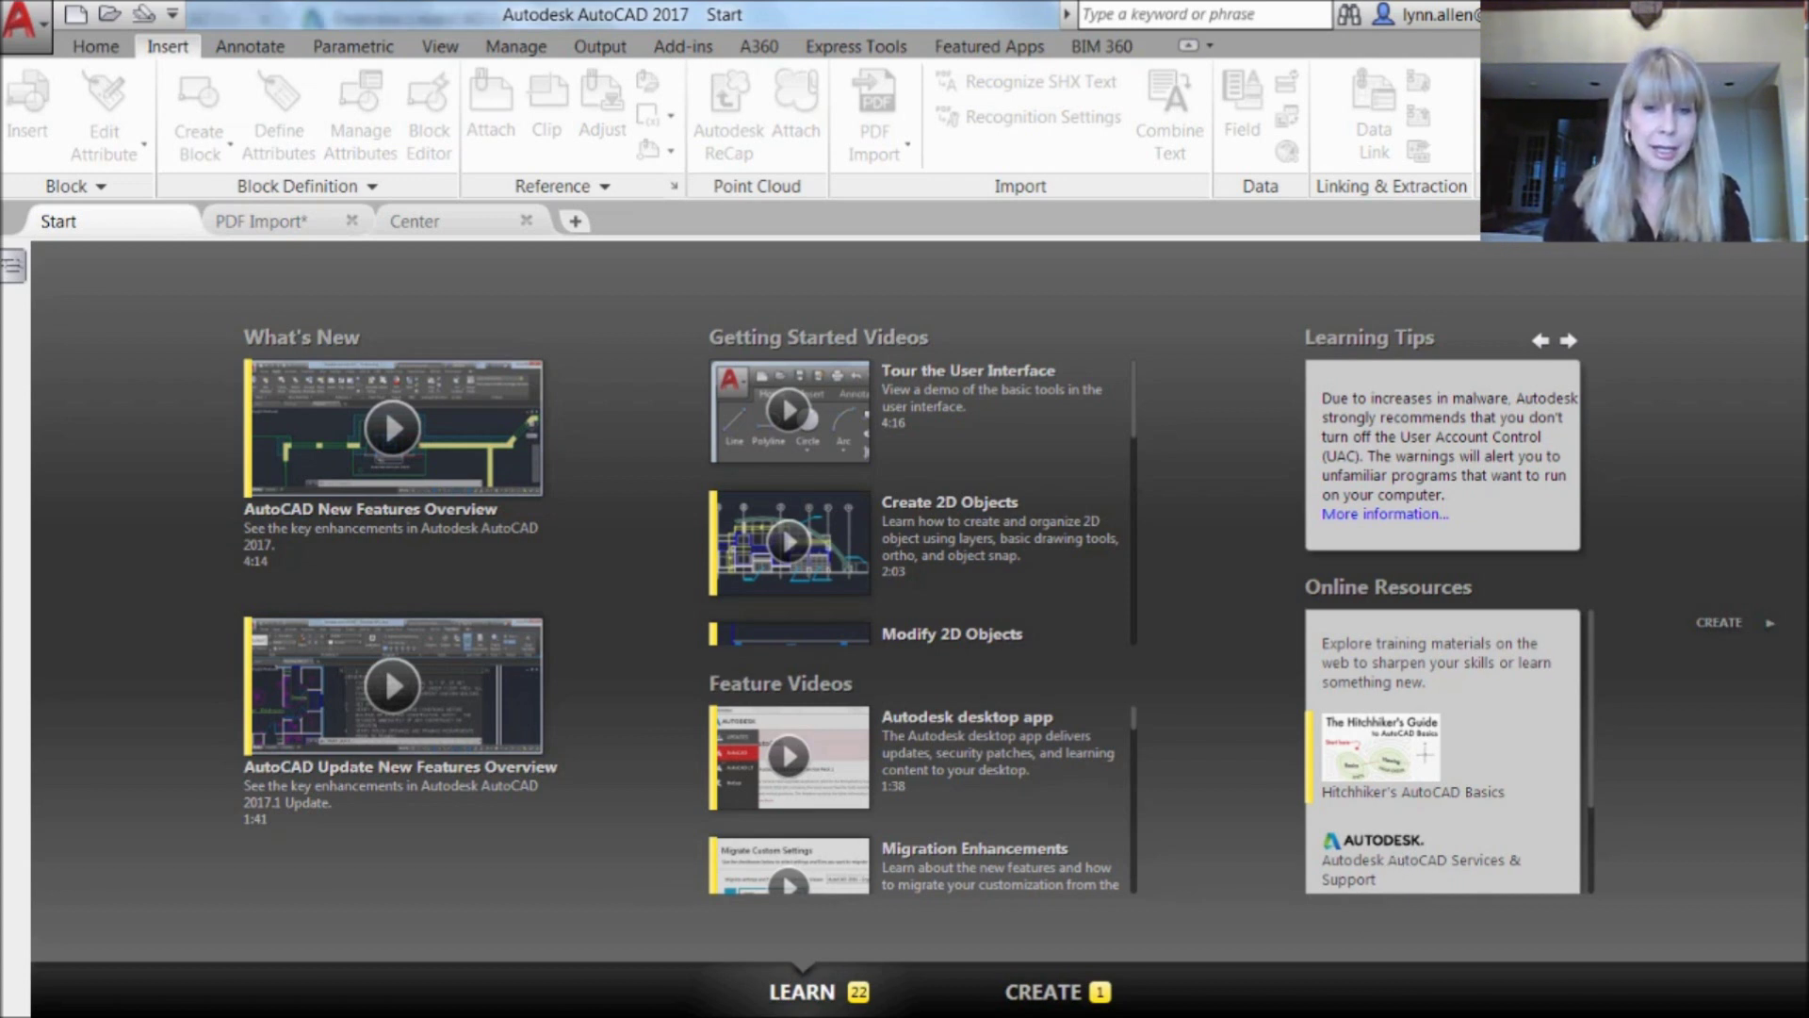
key("alt+Tab")
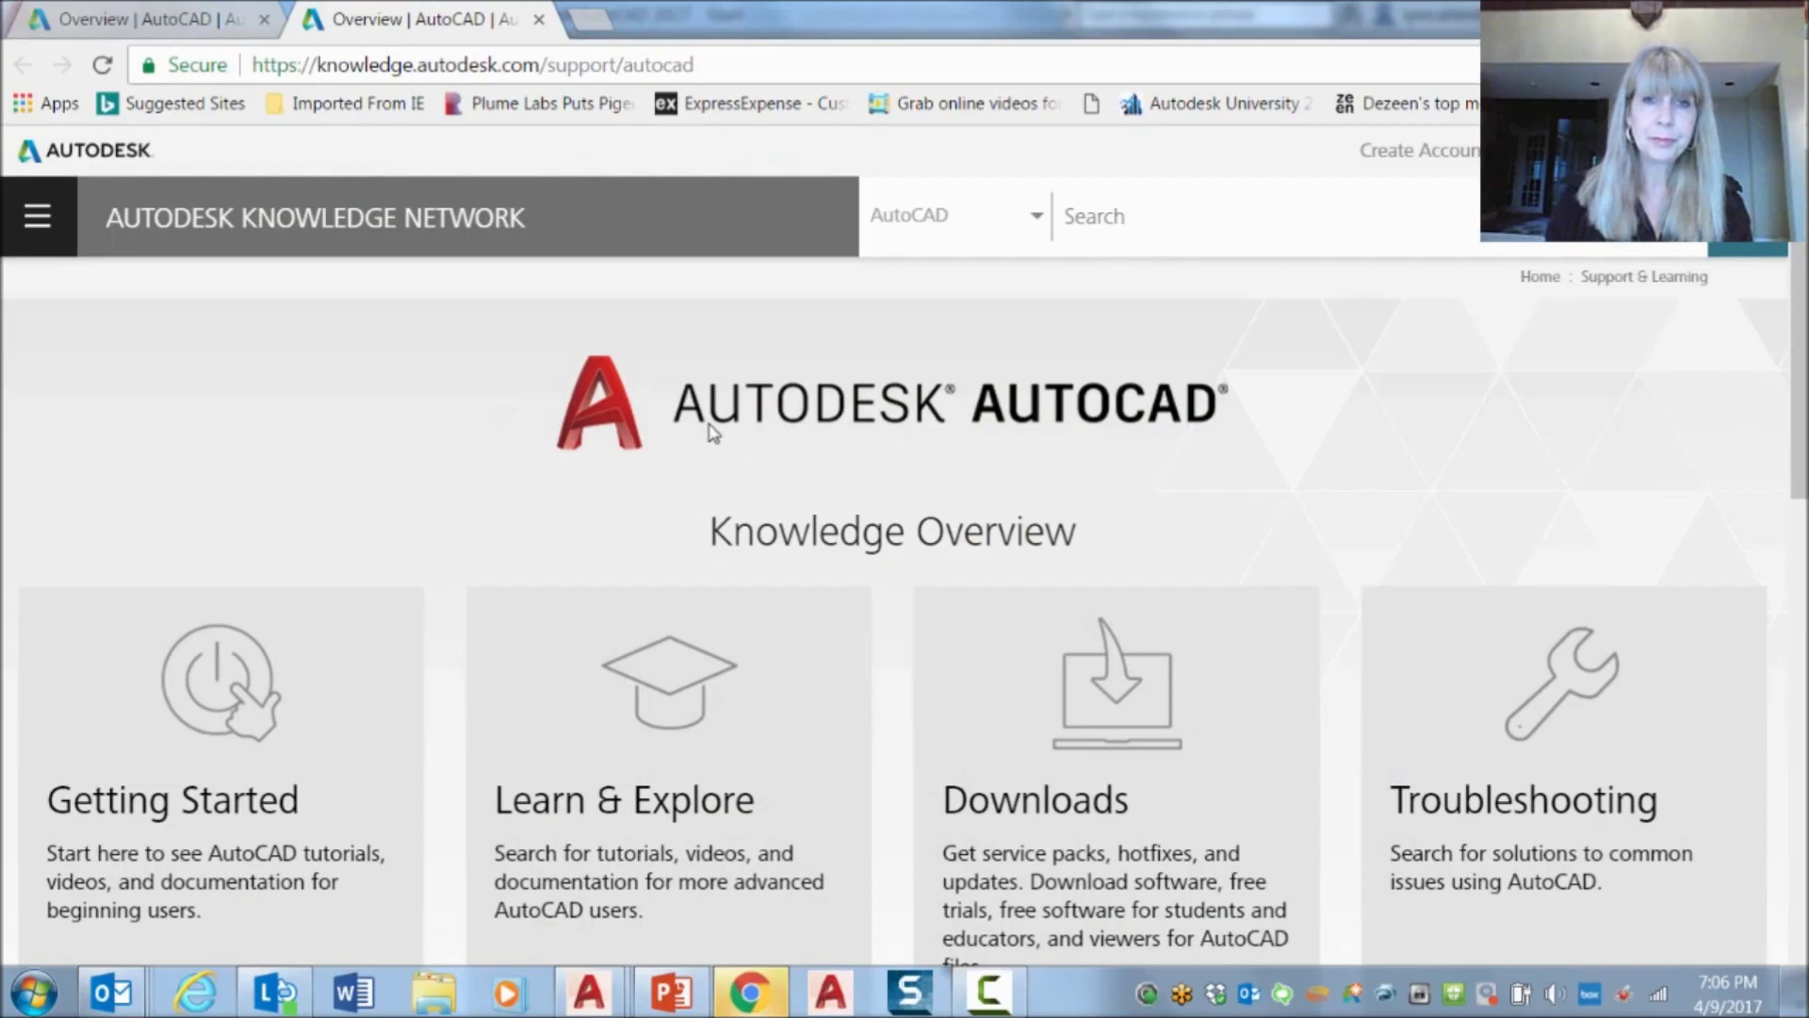
In the Knowledge Network browser page, search for 'how do i turn off start tab' and browse the results
left_click(713, 433)
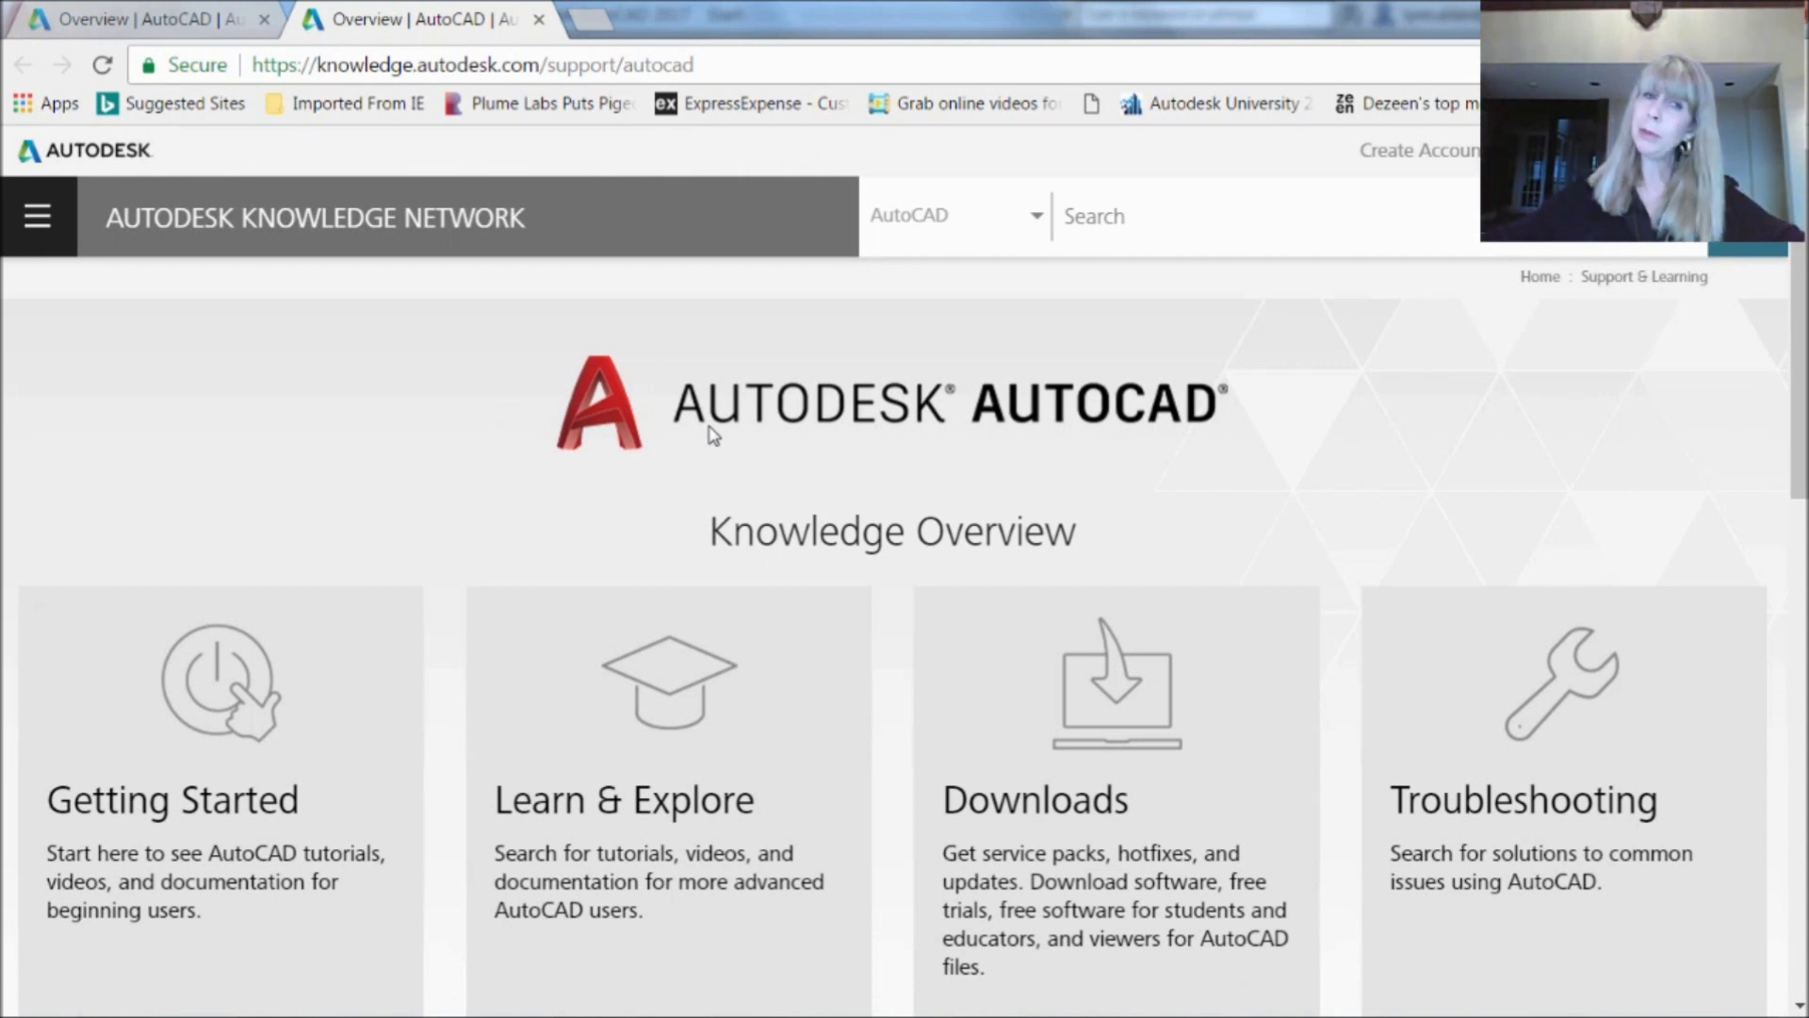
left_click(1182, 226)
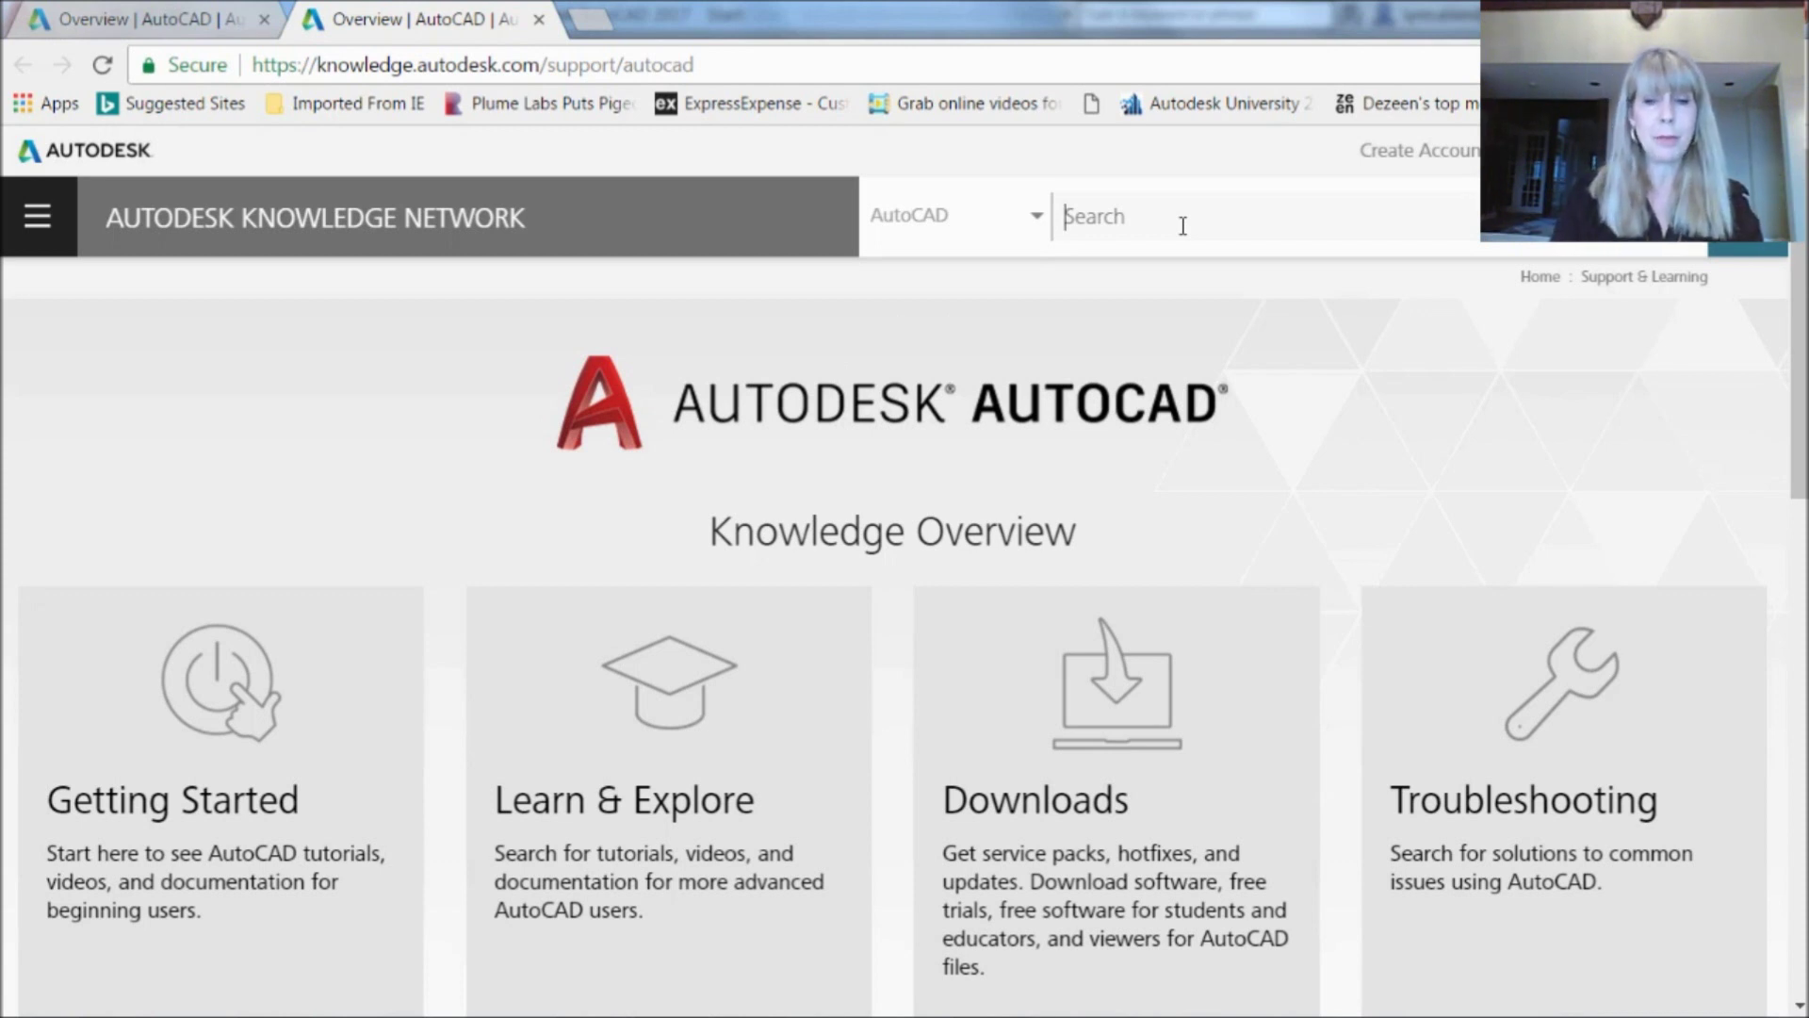
type("how")
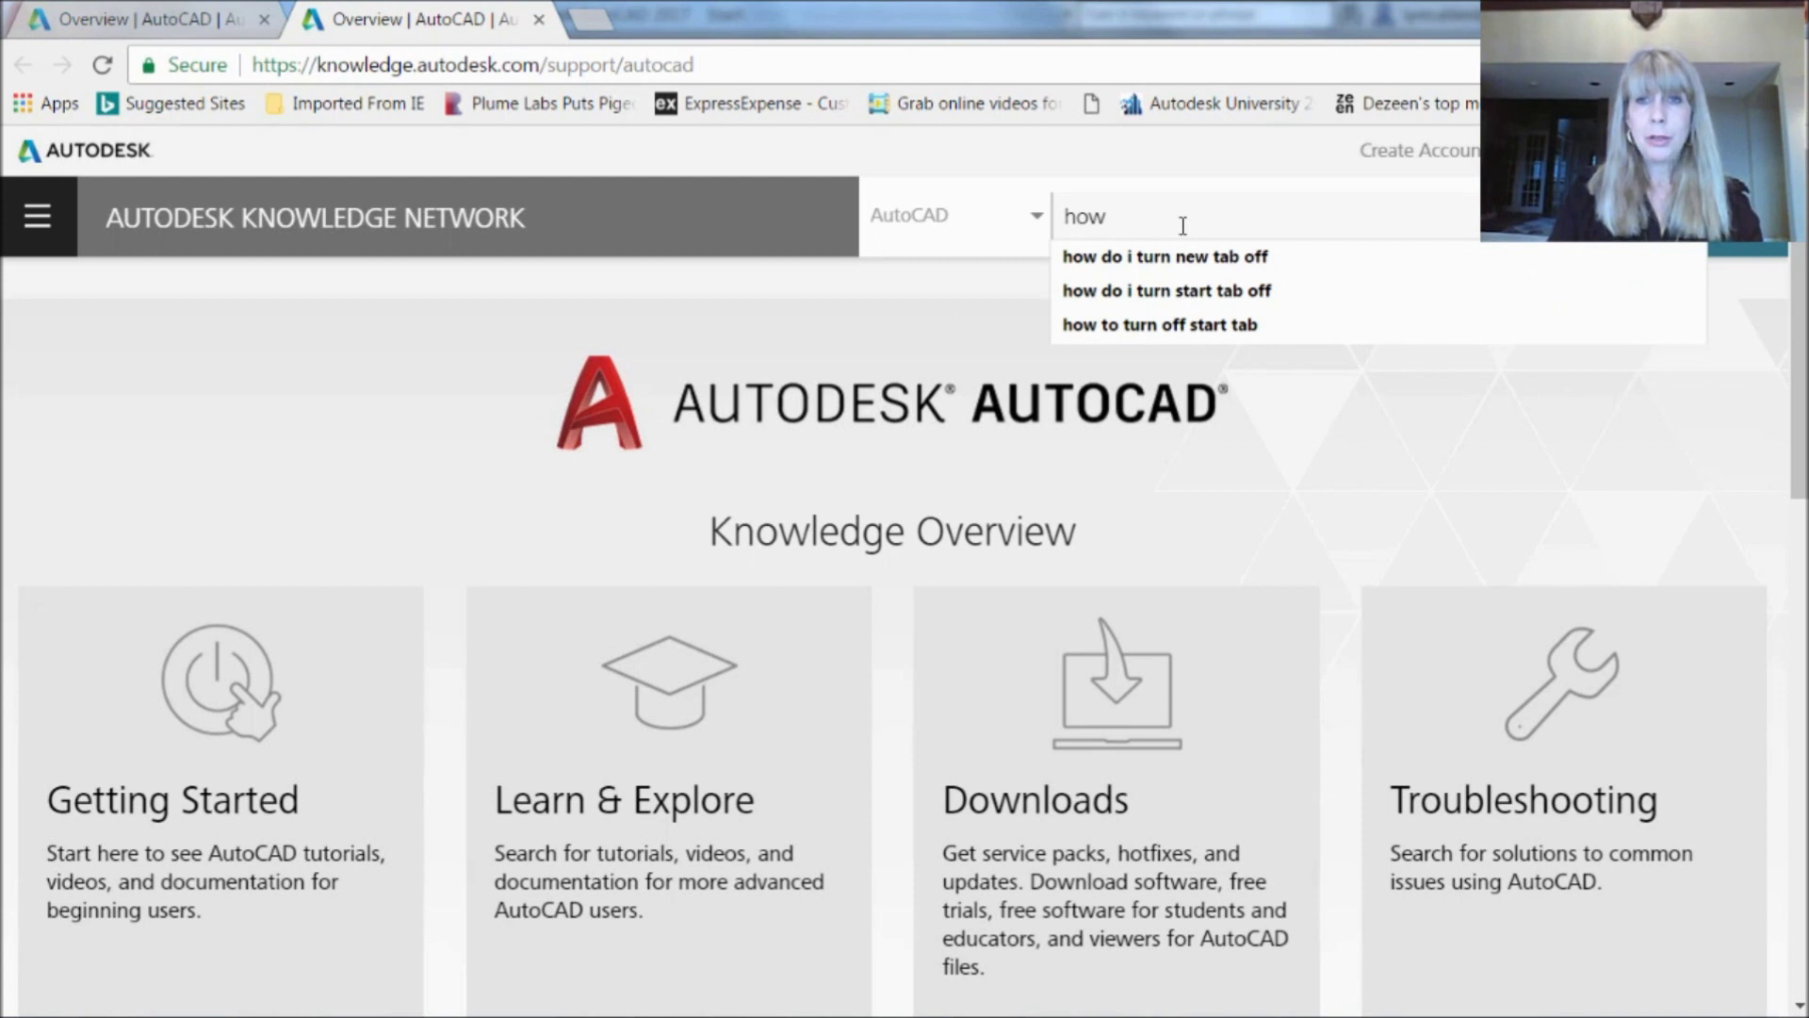
type(" do i turn of")
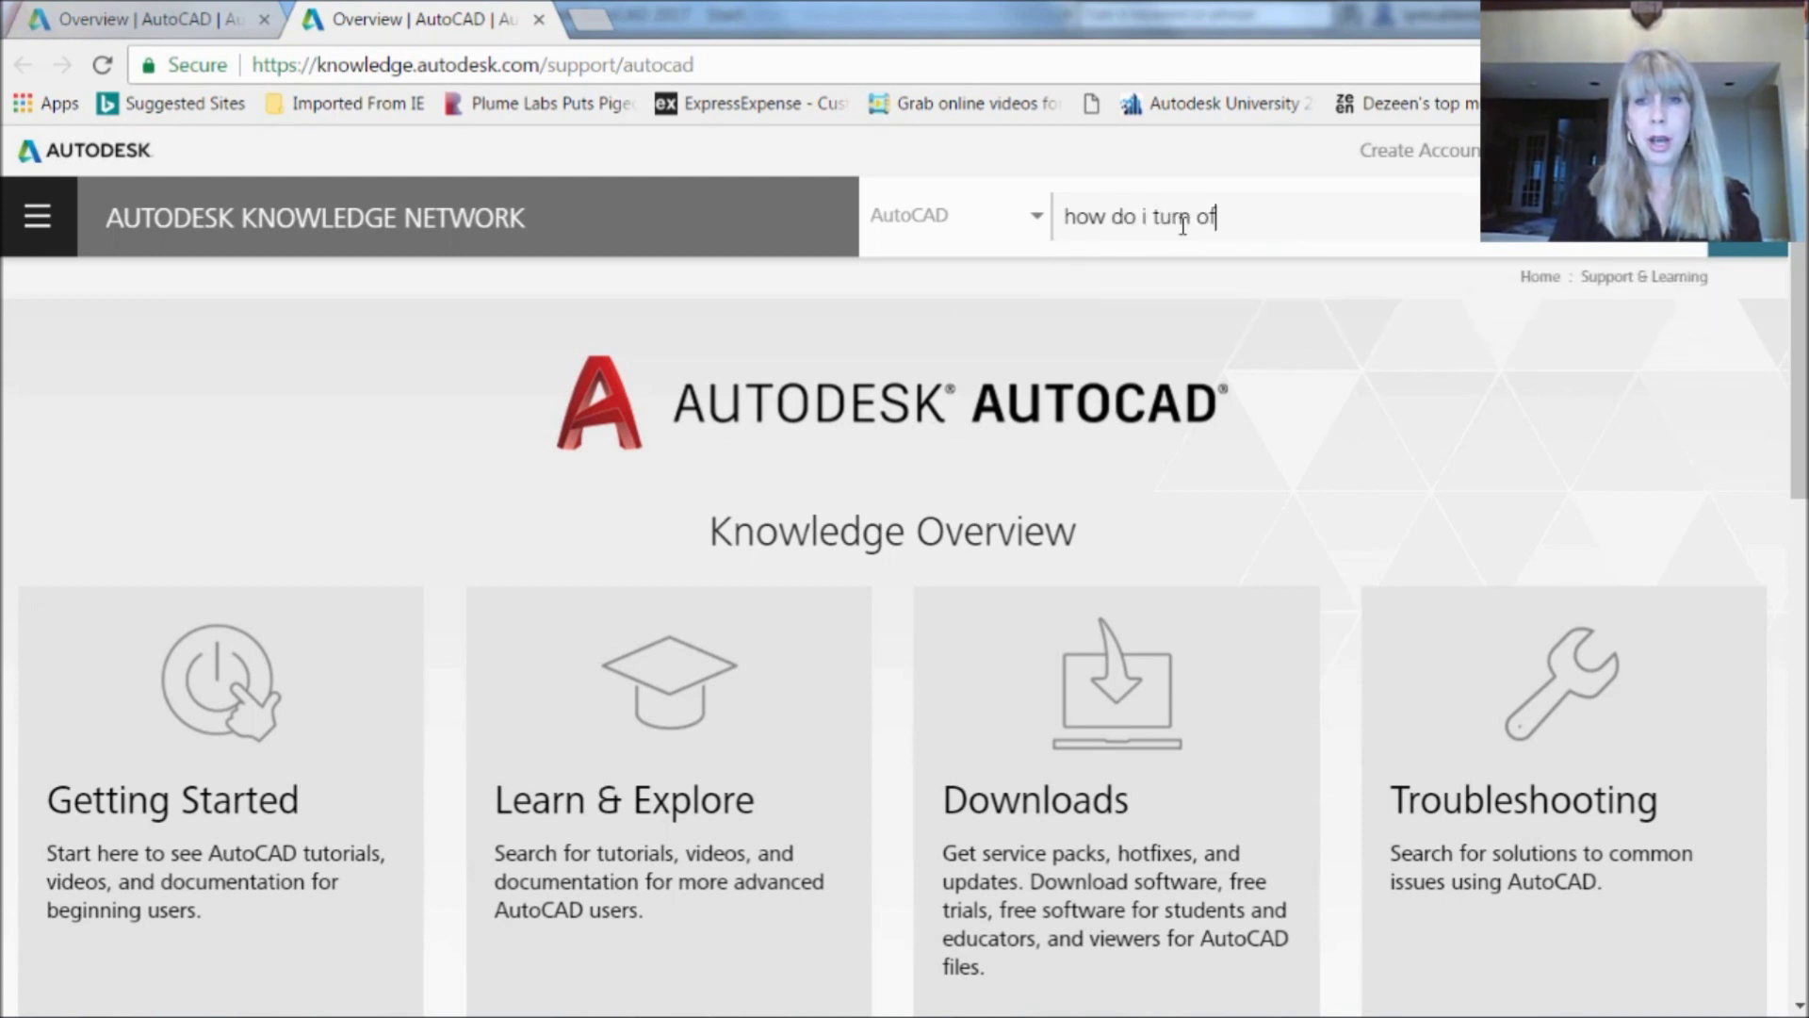
type("f start t")
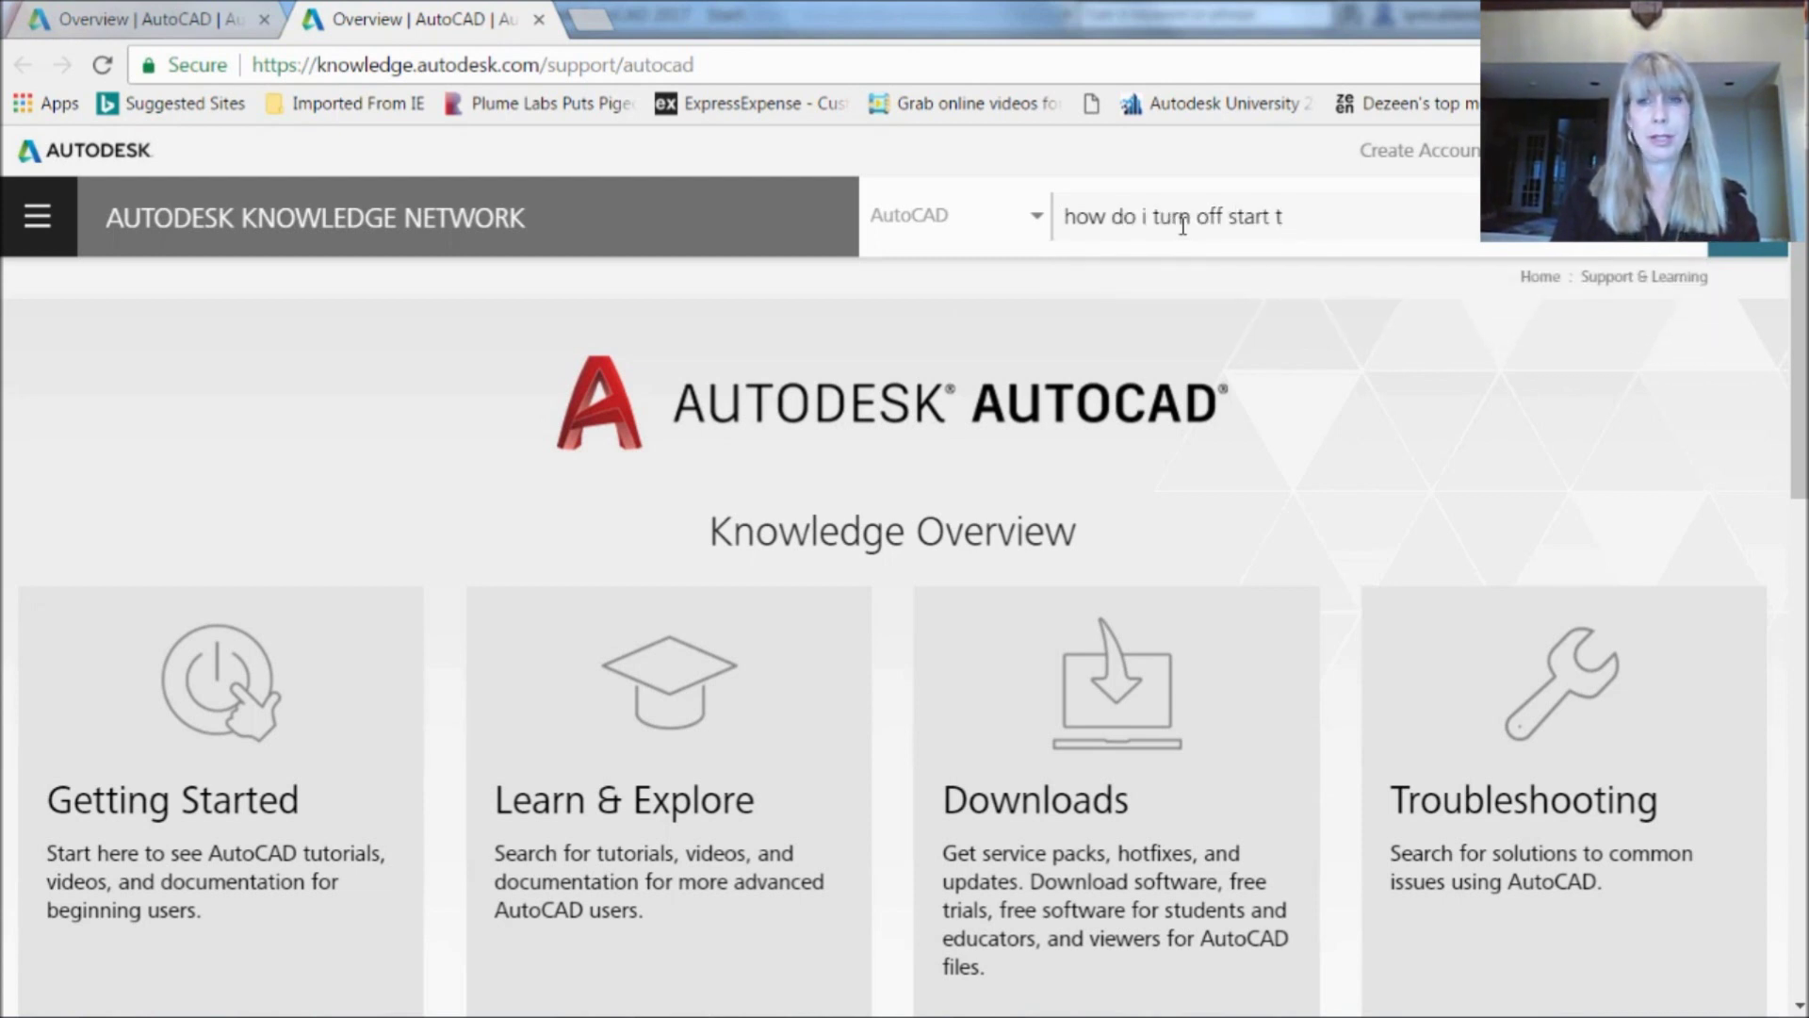
type("ab")
key("Return")
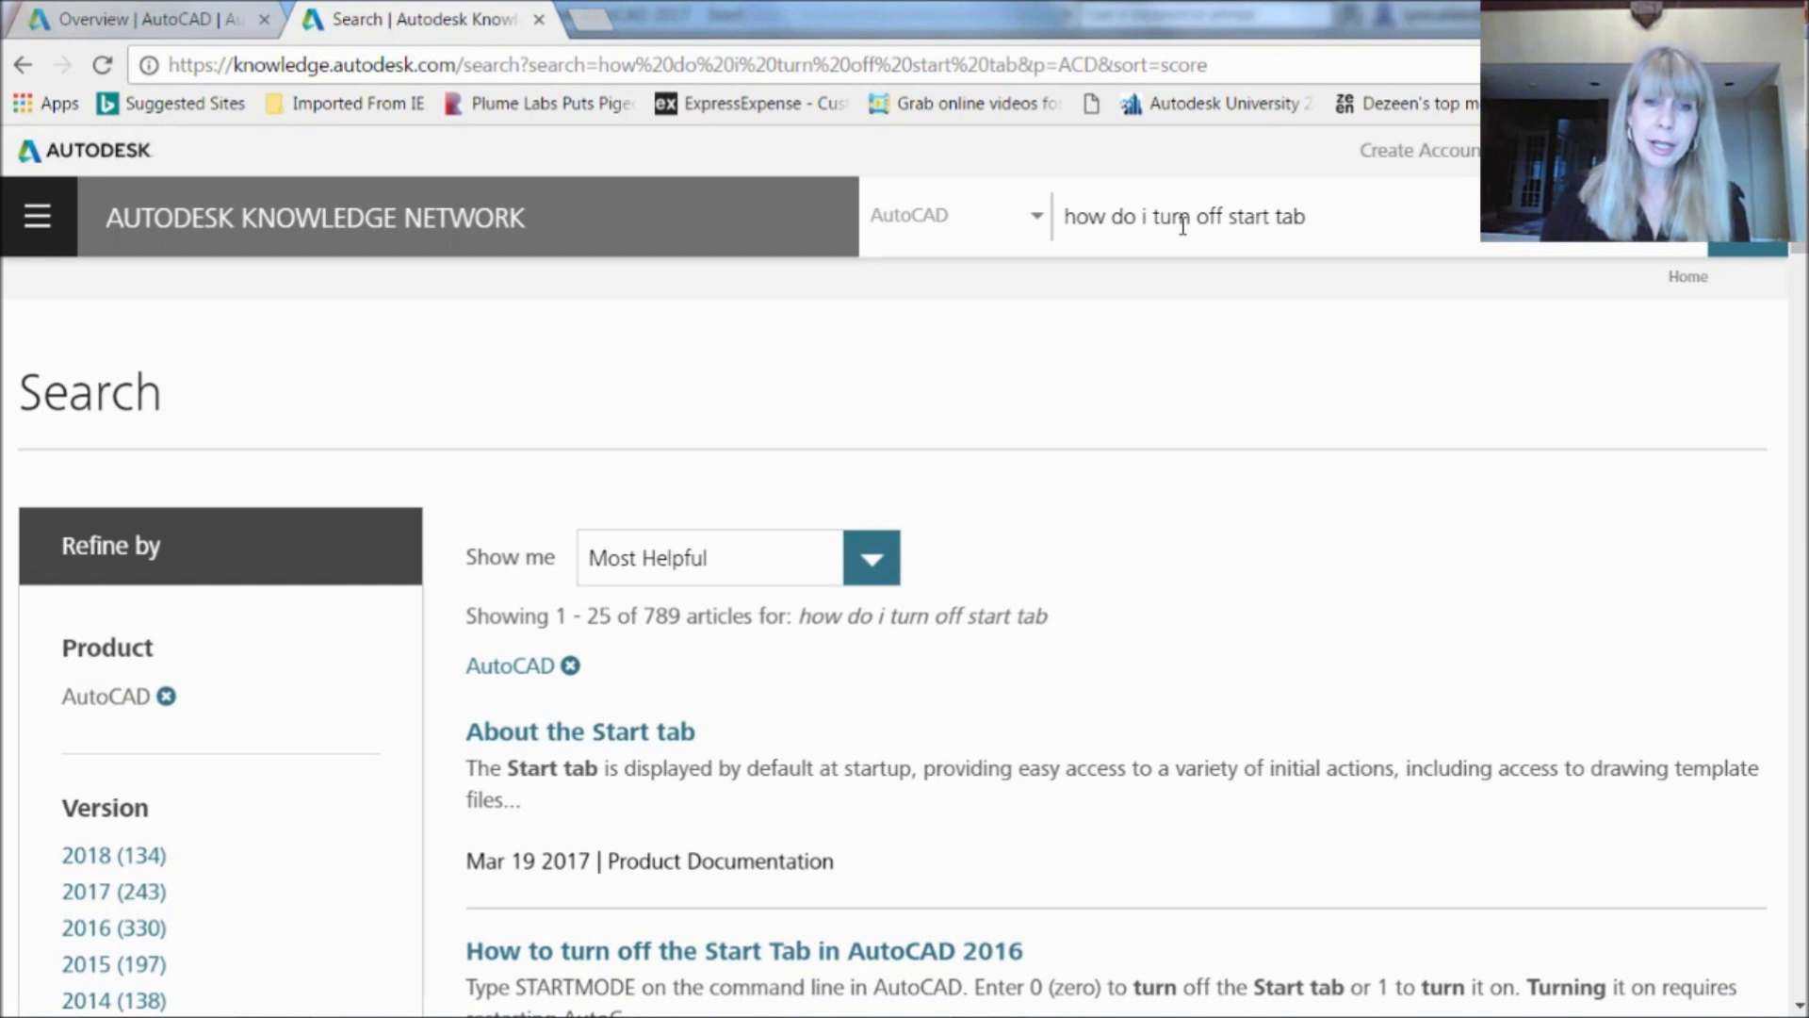
scroll(1369, 655, "down", 3)
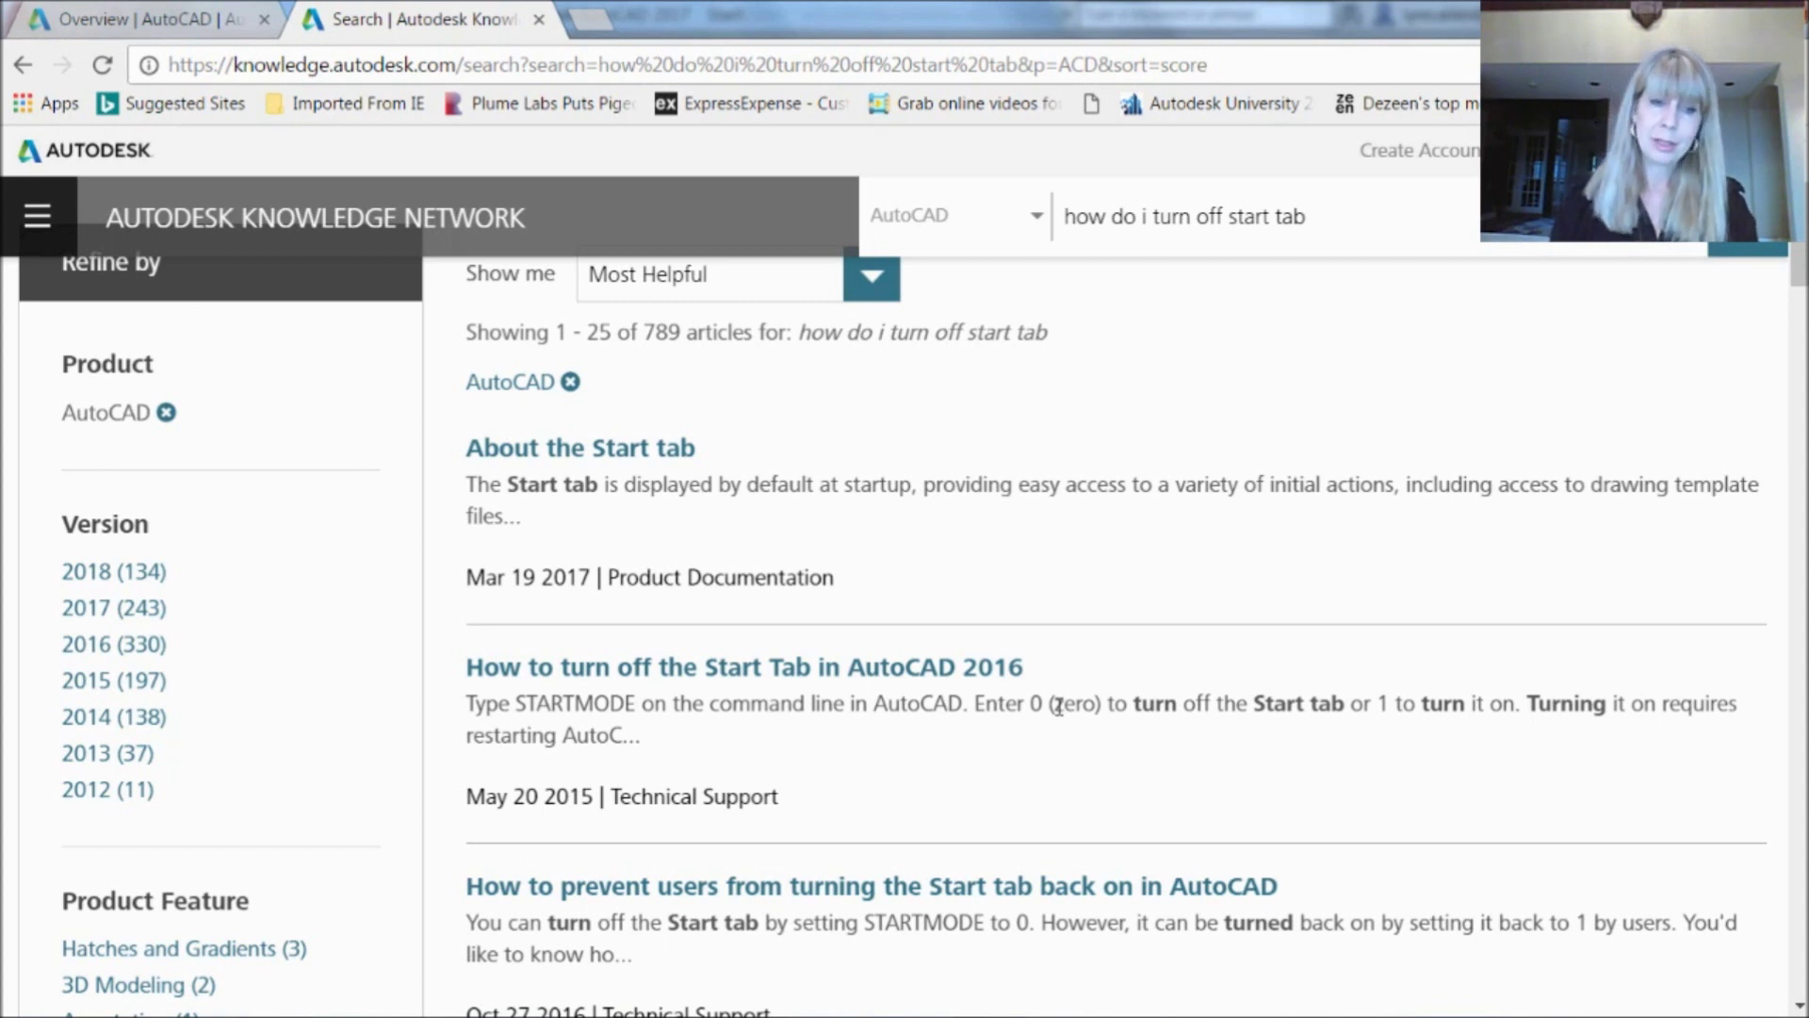
Return to AutoCAD's Center drawing and open Options on the Open and Save page
key("alt+Tab")
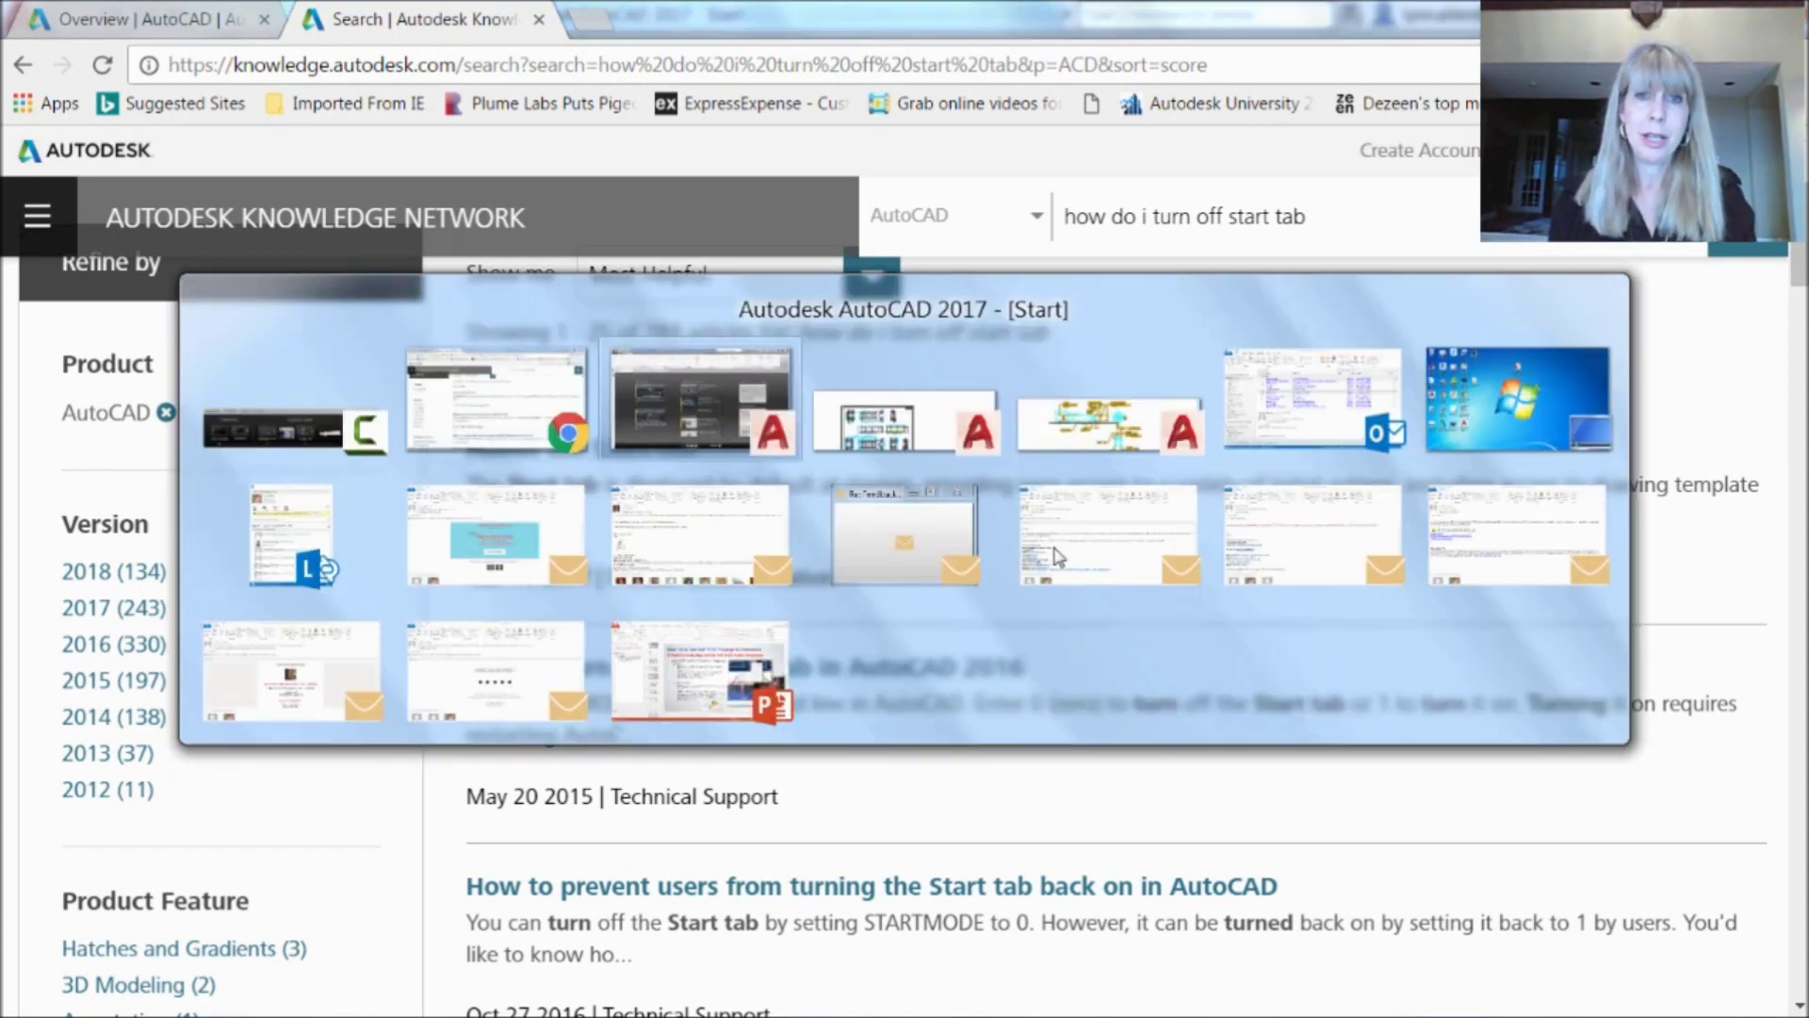
left_click(722, 425)
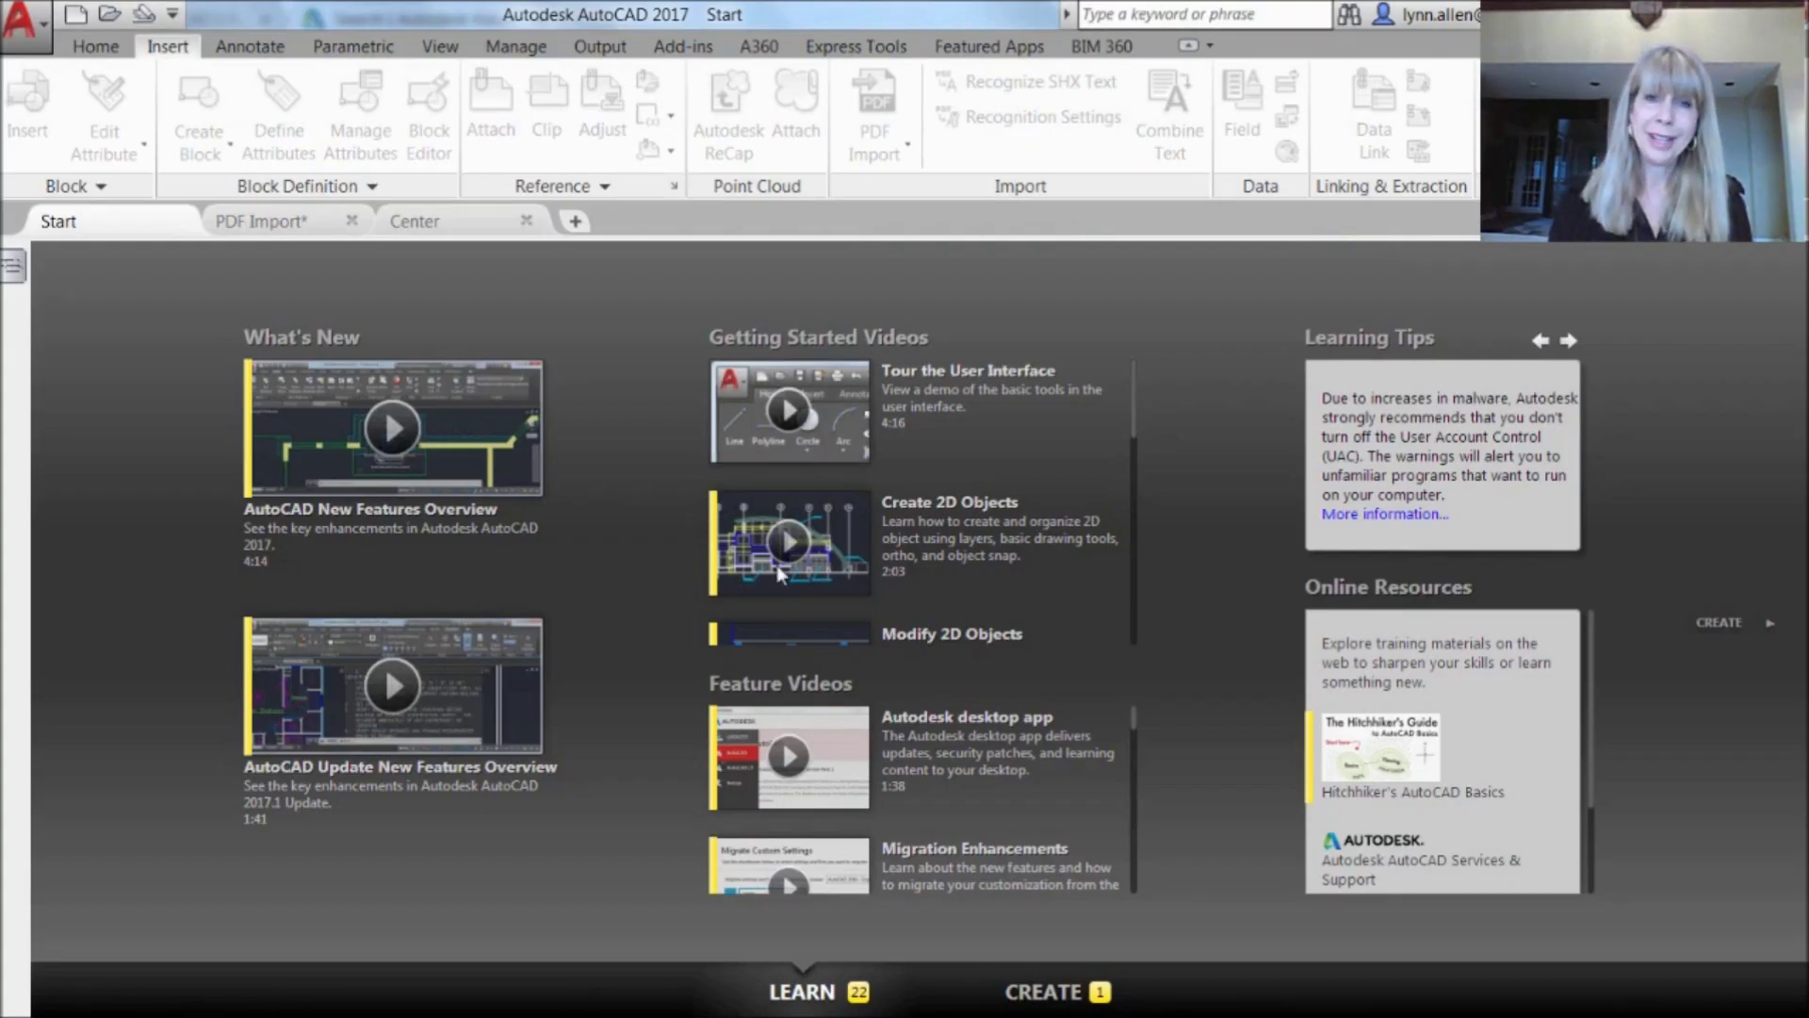
left_click(448, 233)
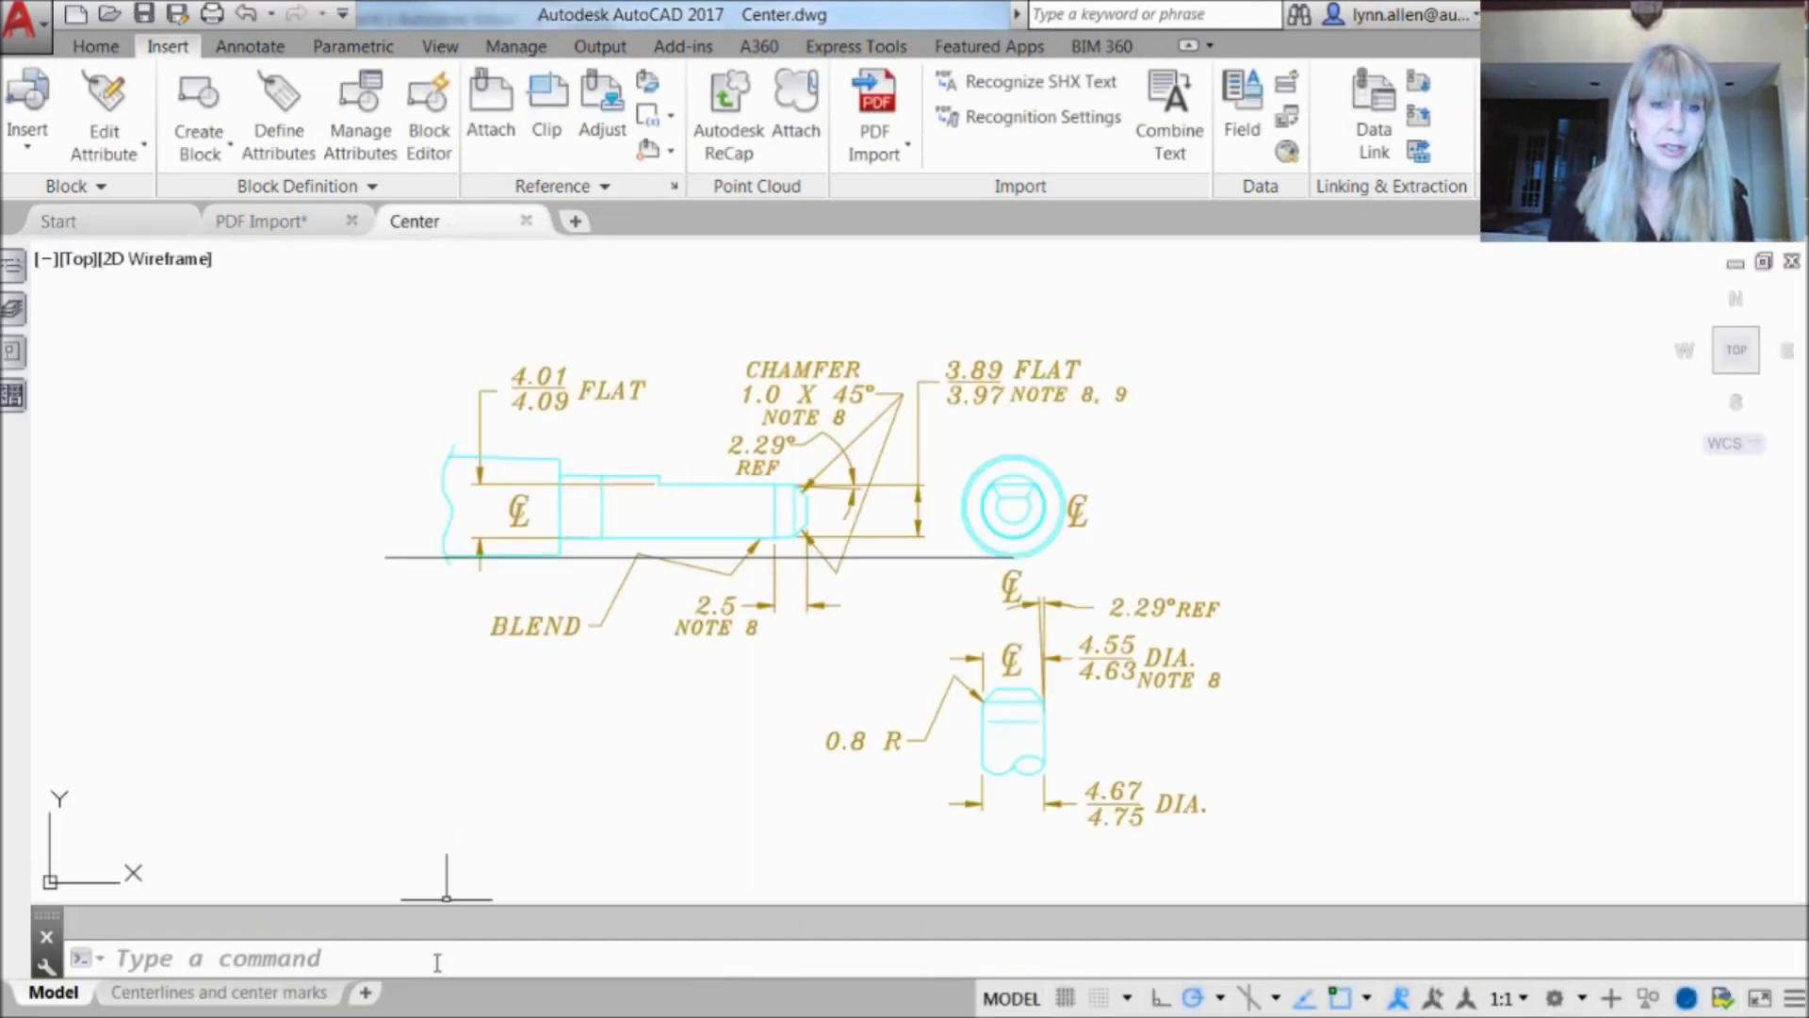
left_click(438, 961)
right_click(115, 956)
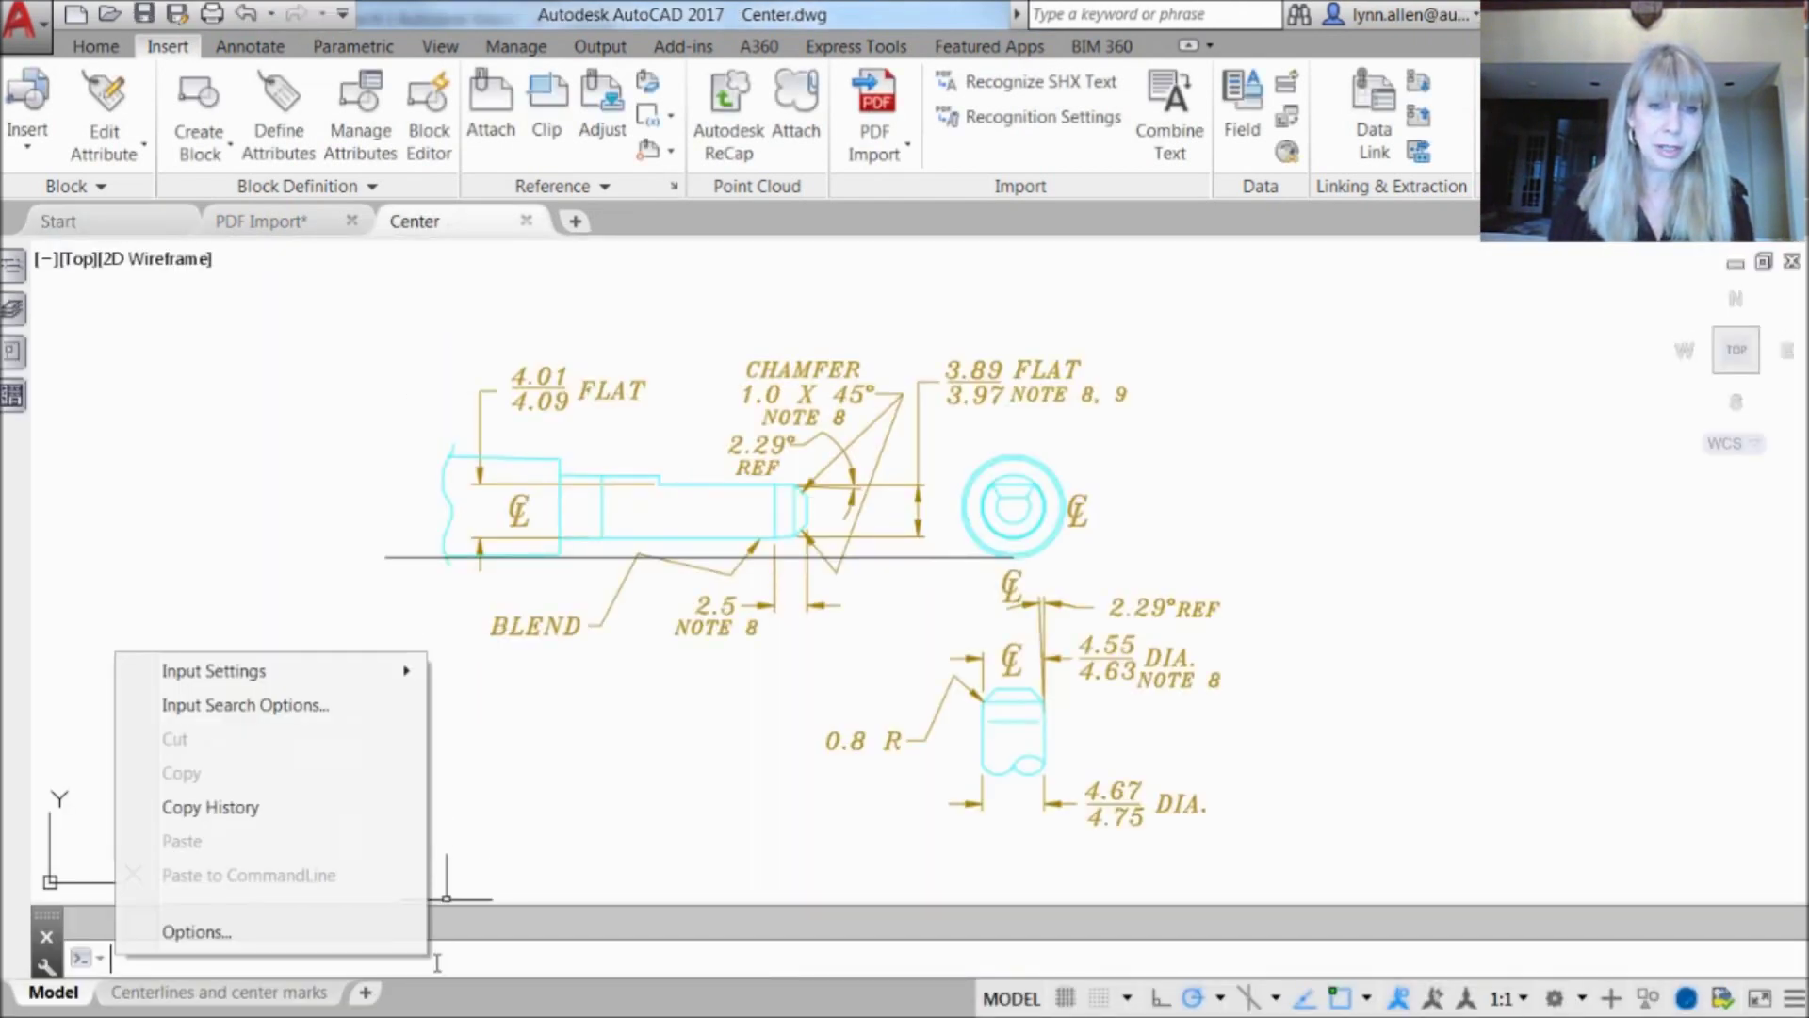
left_click(345, 935)
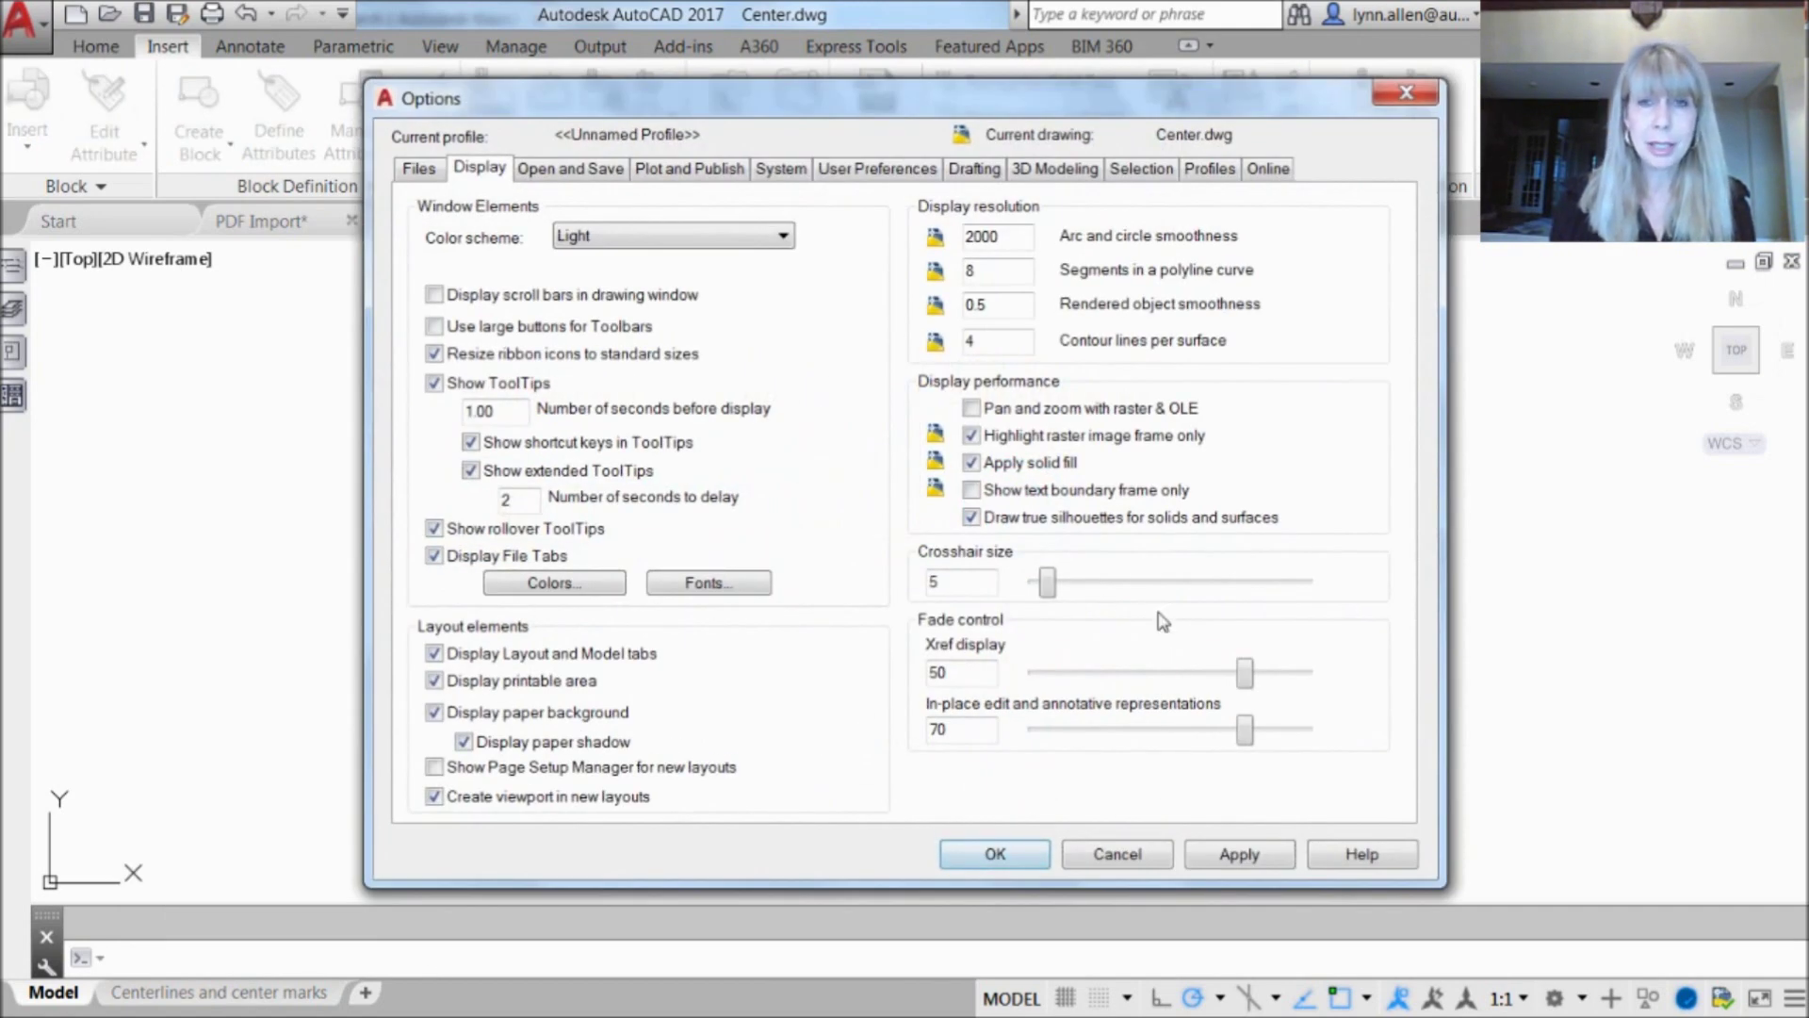
left_click(595, 174)
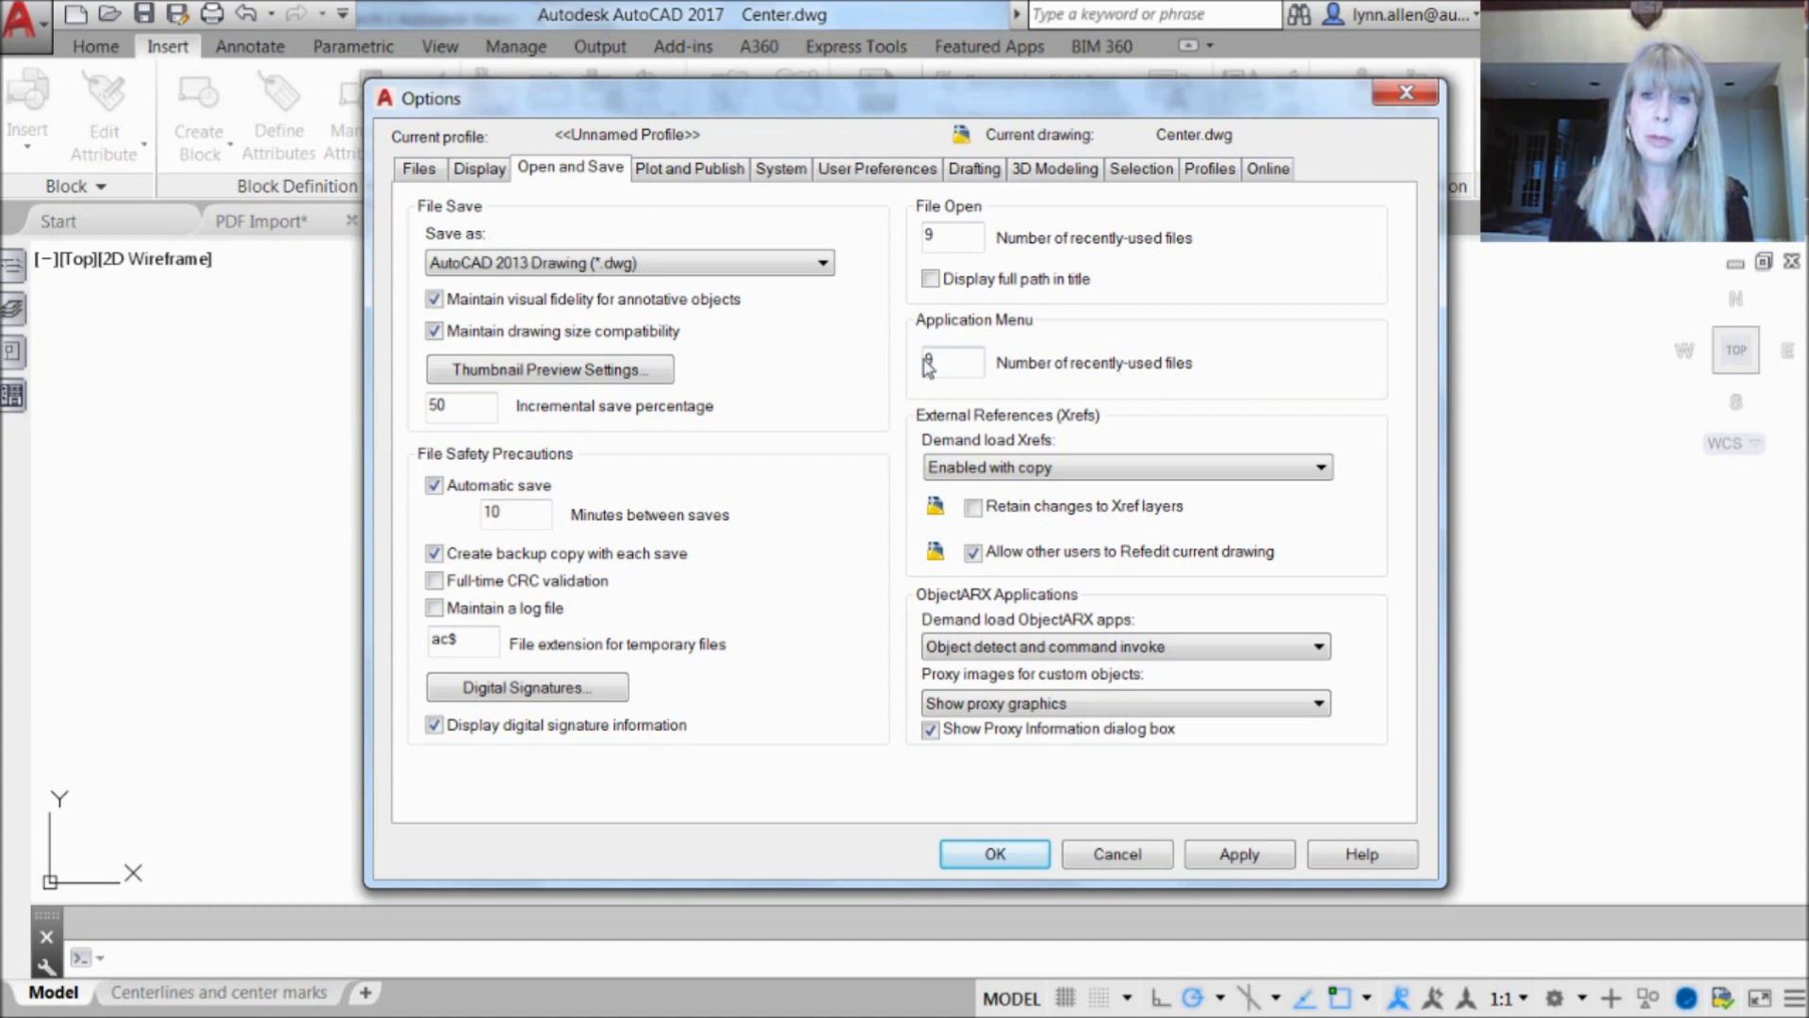
Change the Application Menu recently-used files count from 9 to 50 and confirm with OK
left_click(968, 363)
left_click_drag(969, 363, 904, 366)
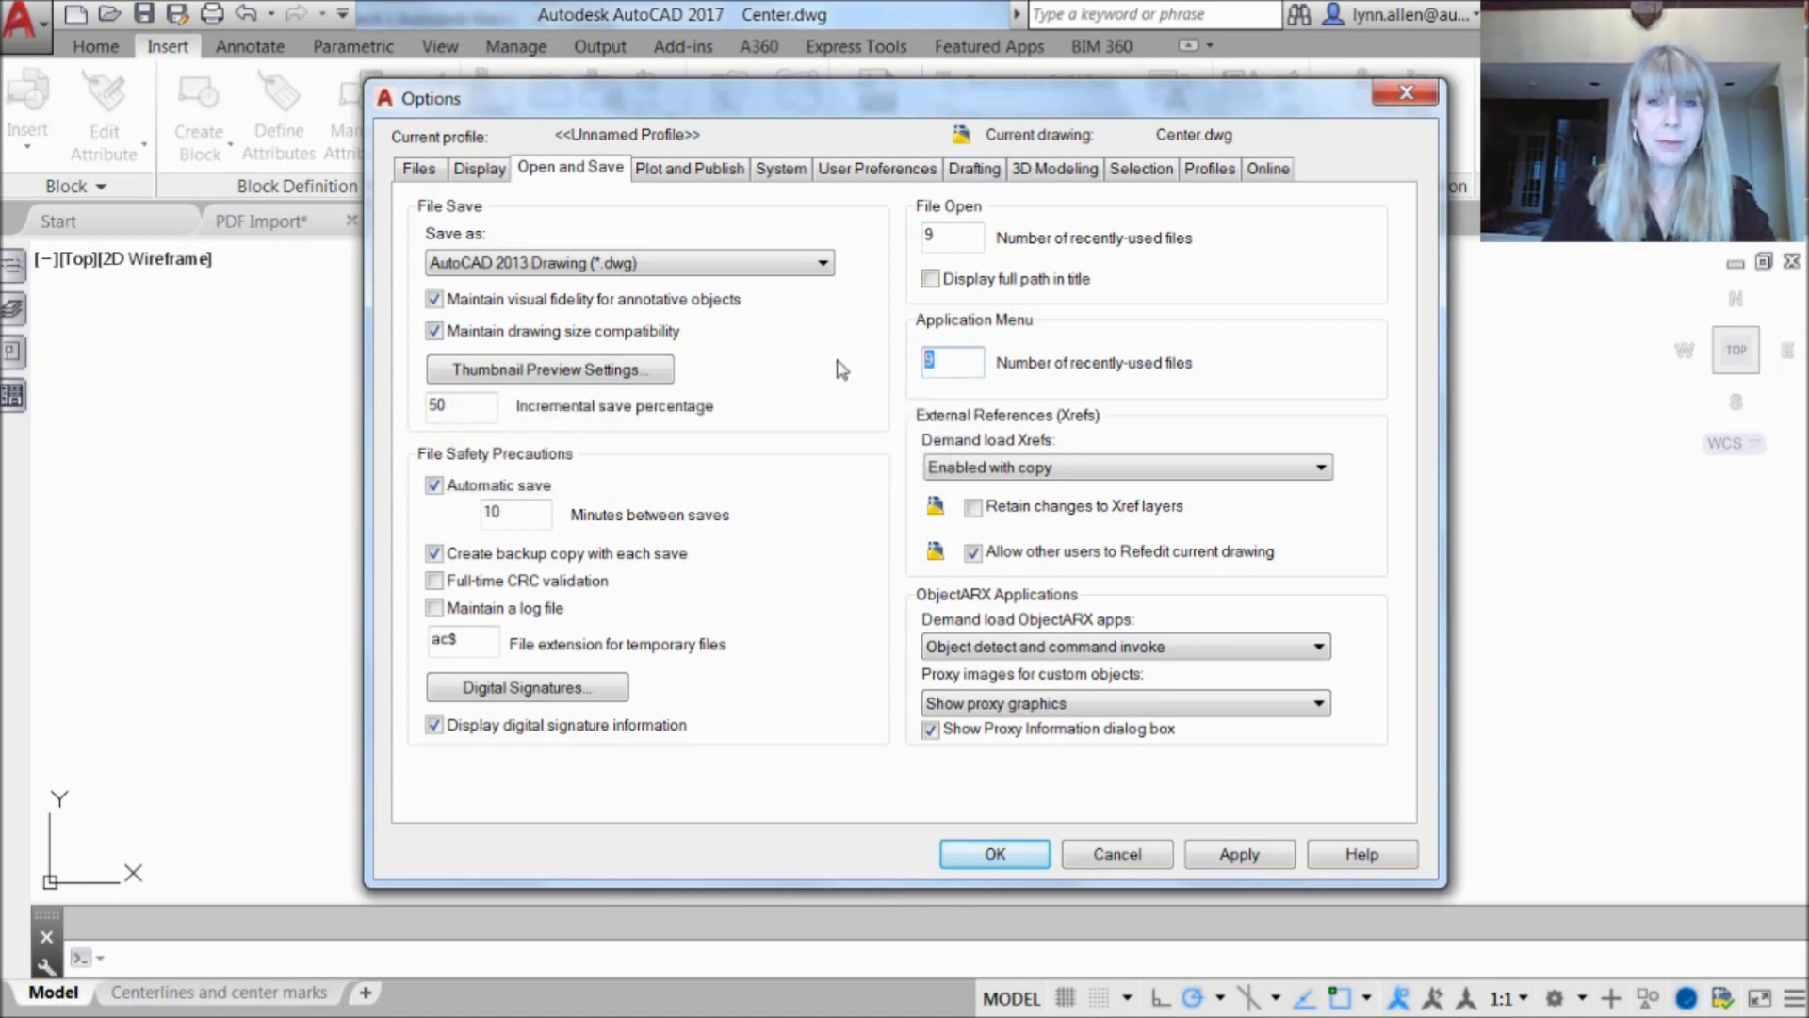
type("50")
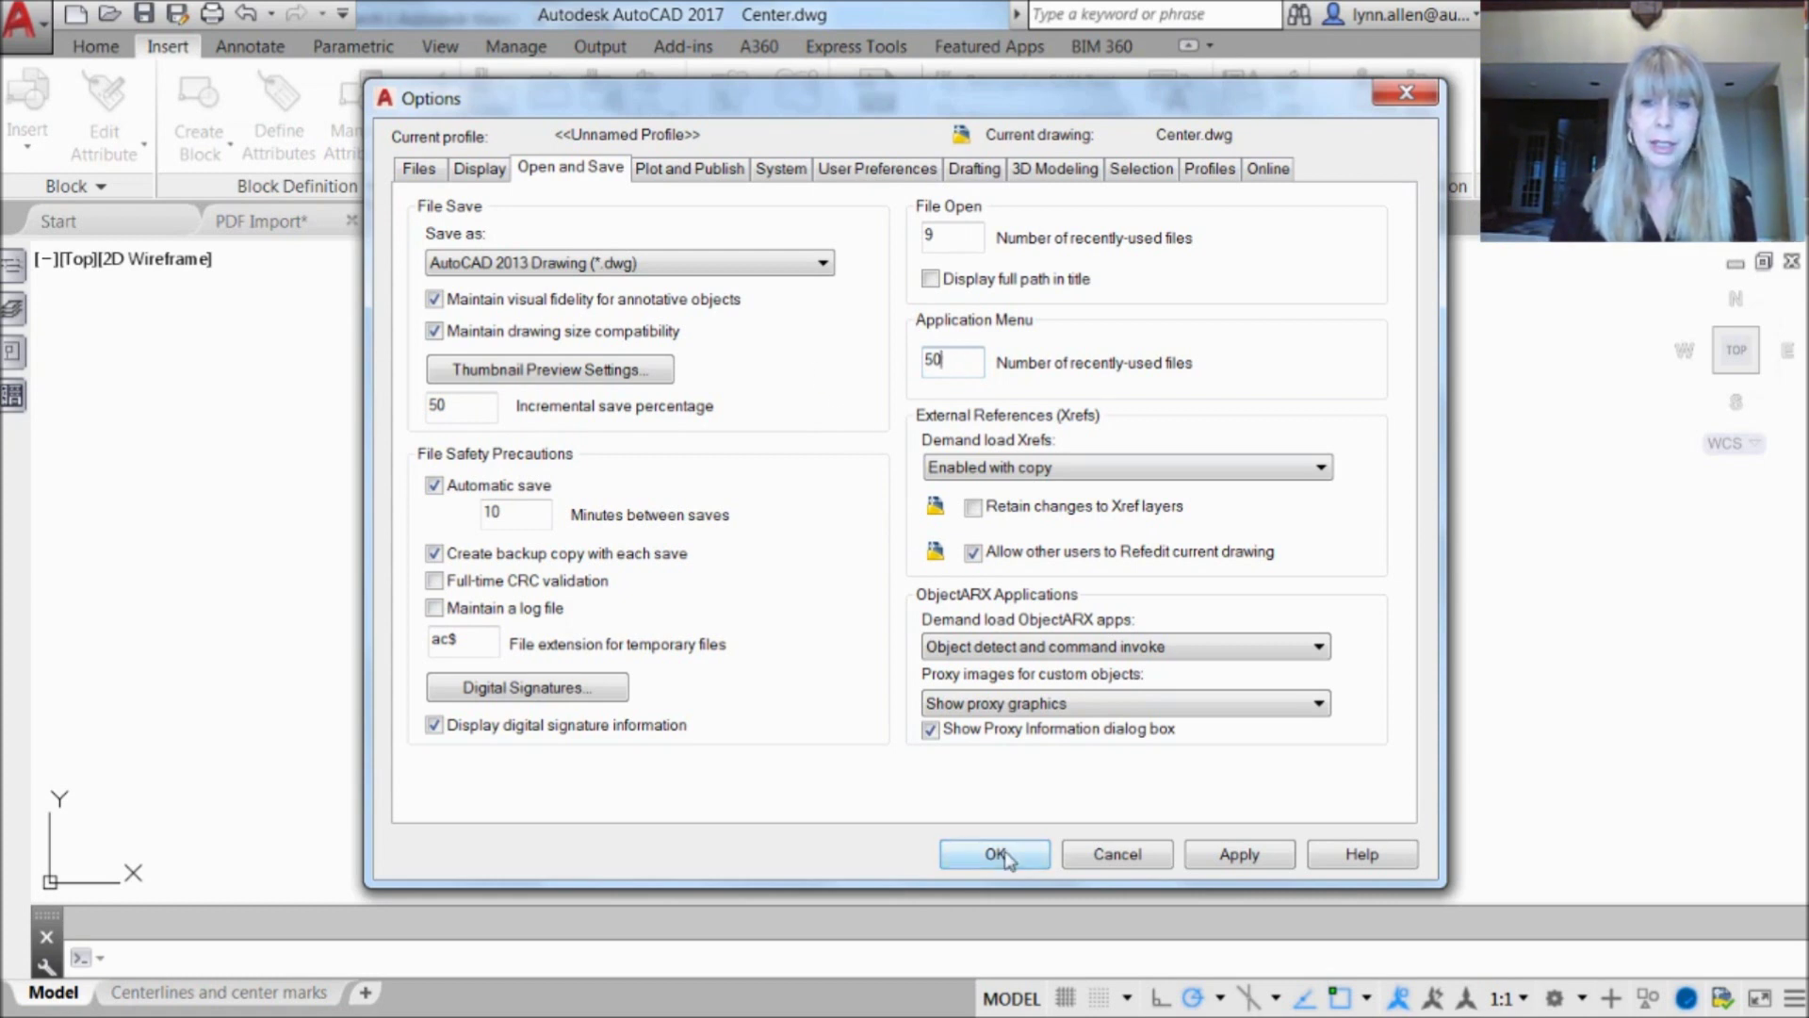
left_click(1005, 851)
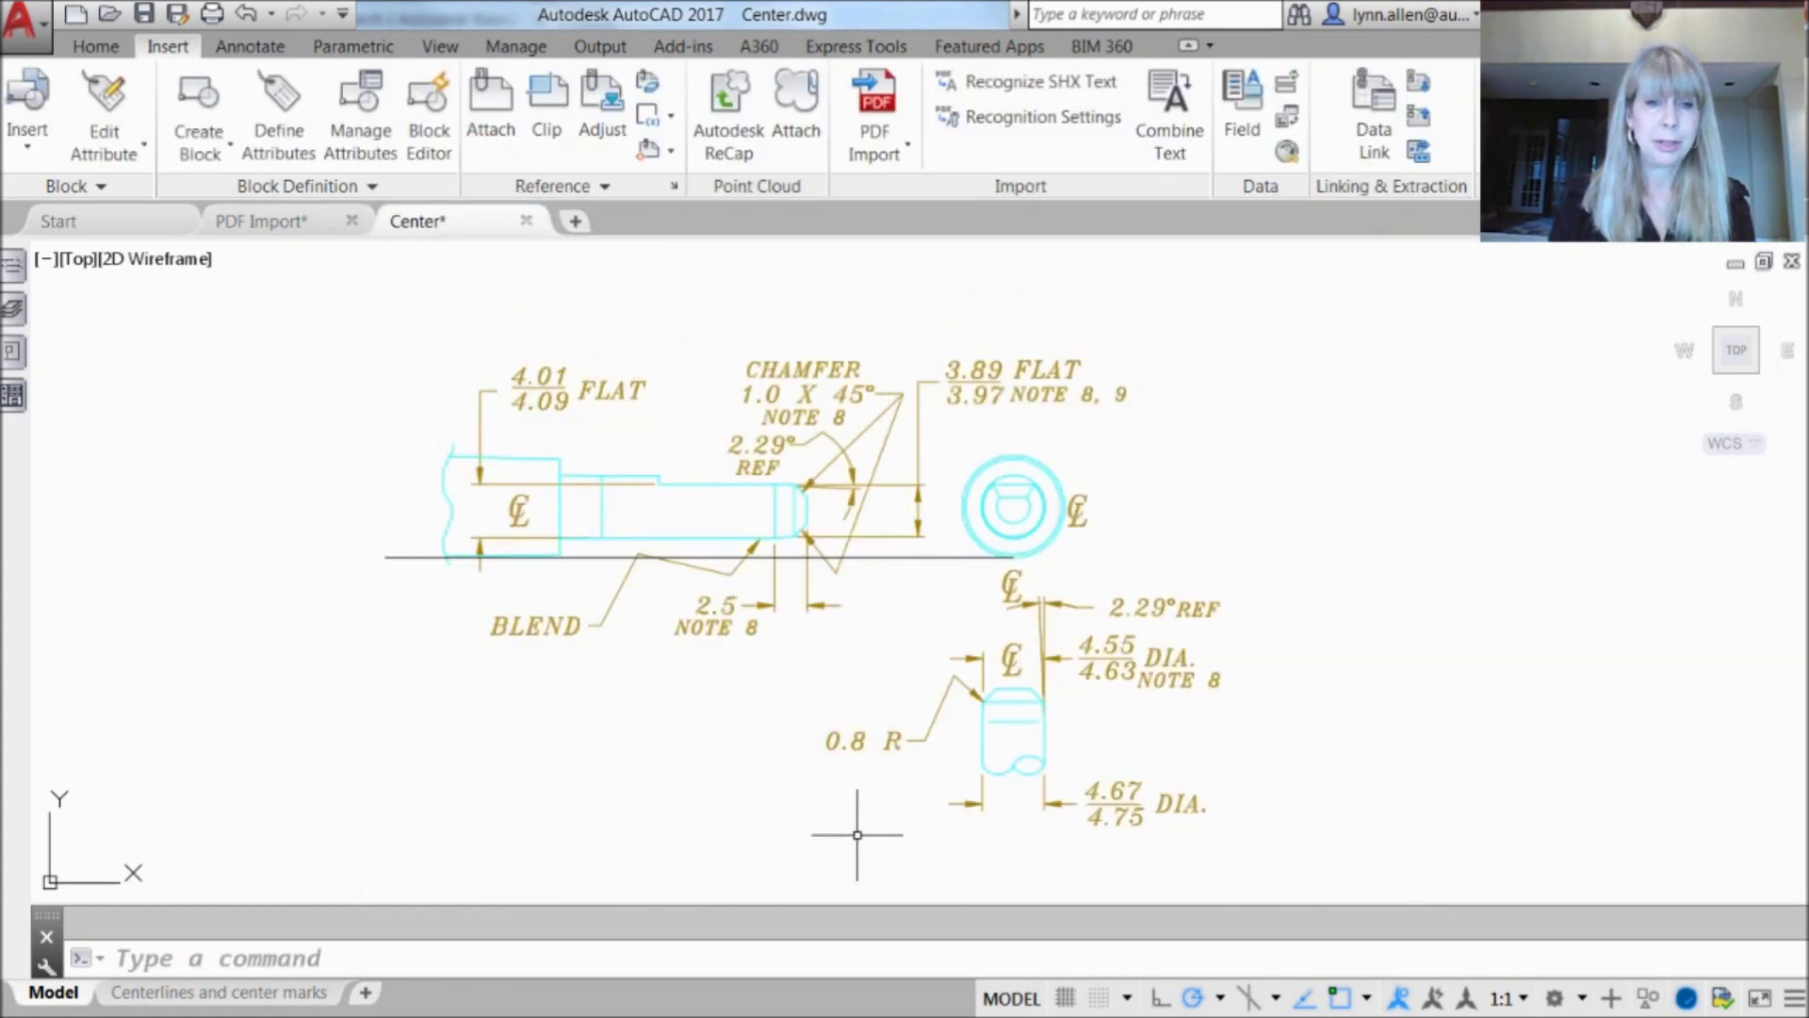
left_click(793, 956)
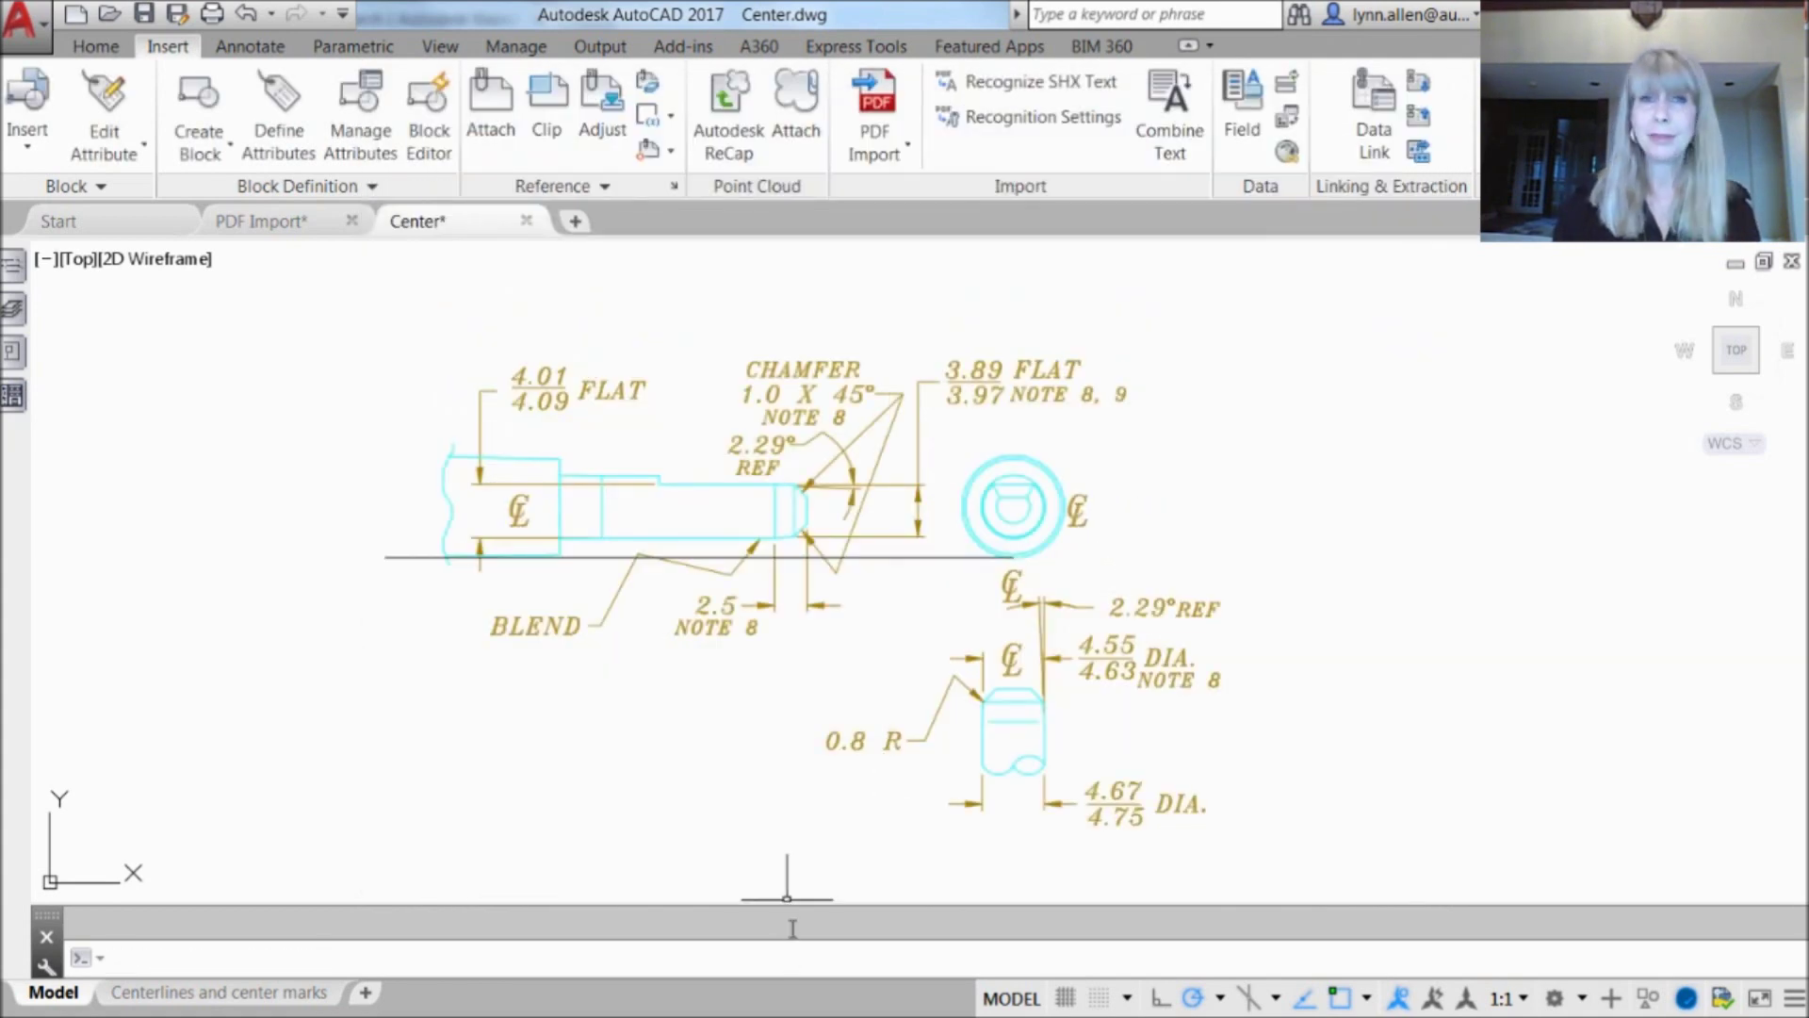